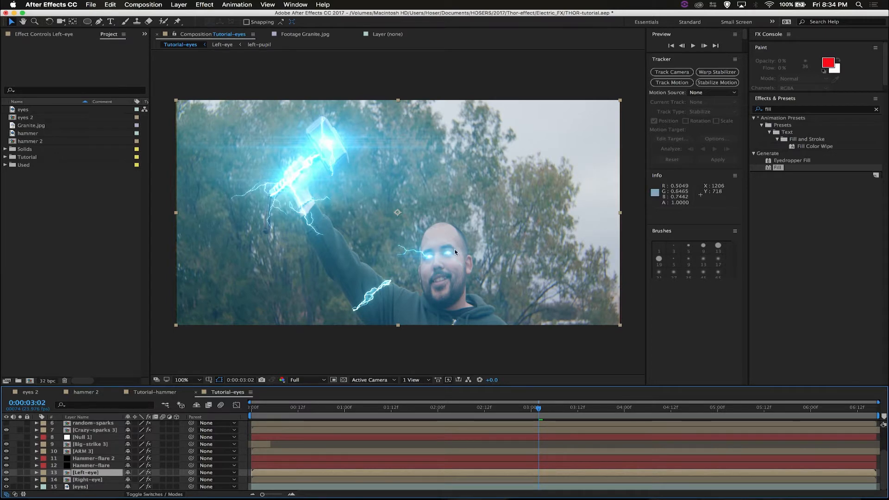
Open the eyes 2 composition at its first frame and confirm the project colour depth of 32 bits per channel (float)
key("period")
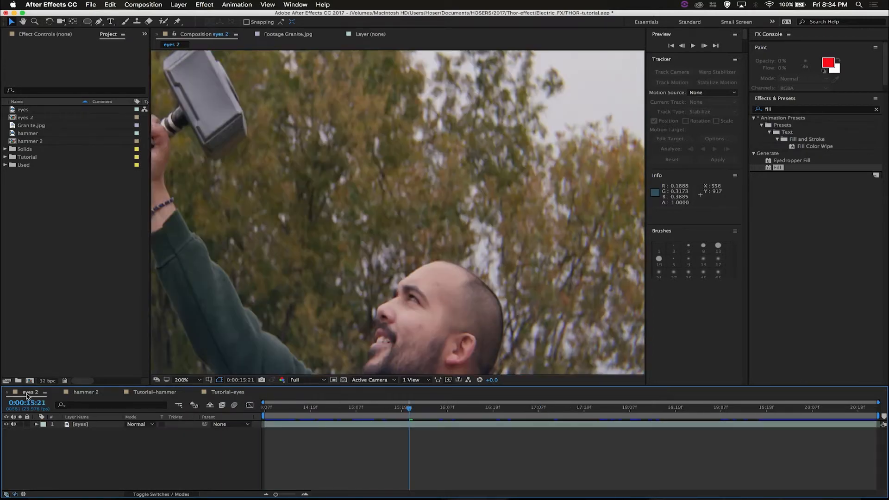
left_click(30, 392)
left_click_drag(305, 413, 265, 410)
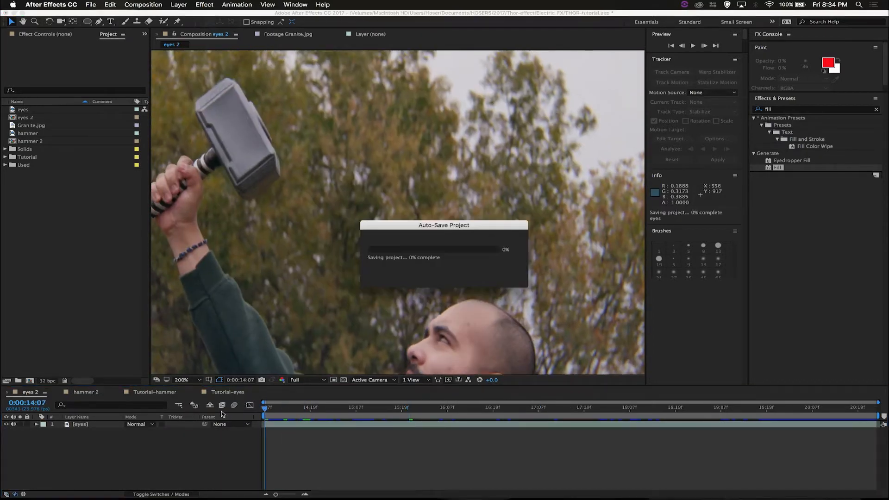
left_click(44, 380)
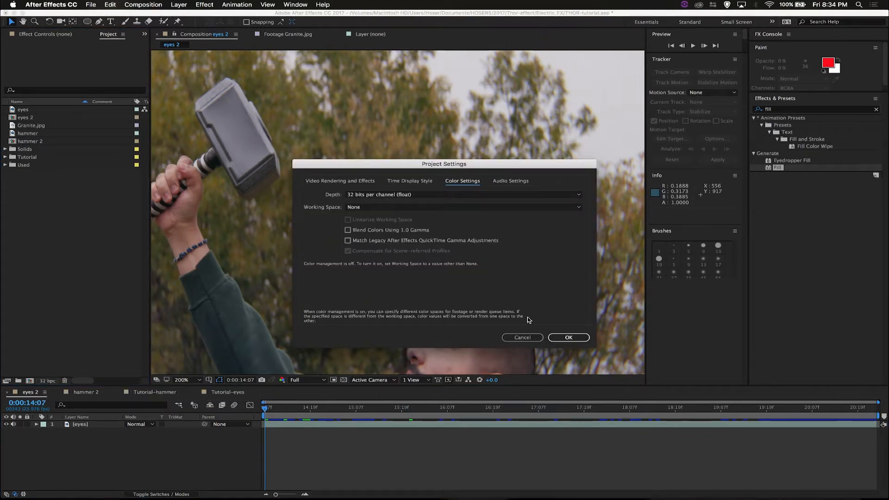
left_click(569, 337)
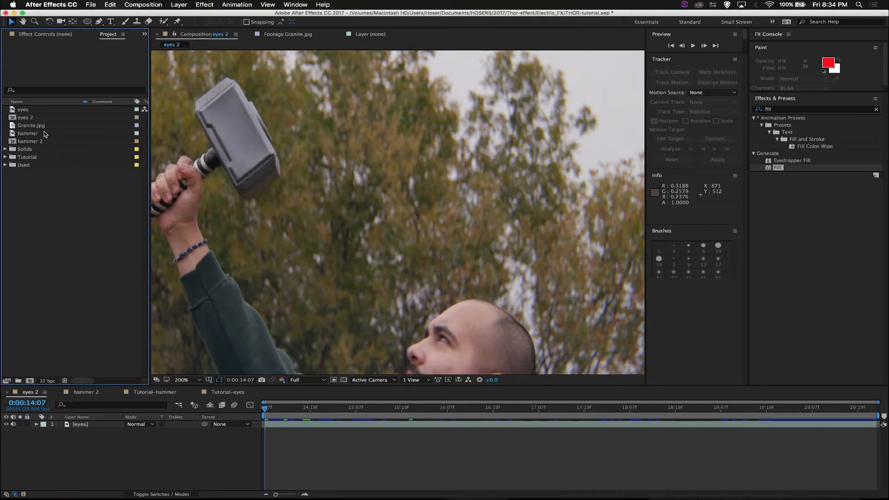
left_click(41, 125)
left_click(69, 218)
scroll(390, 363, "down", 3)
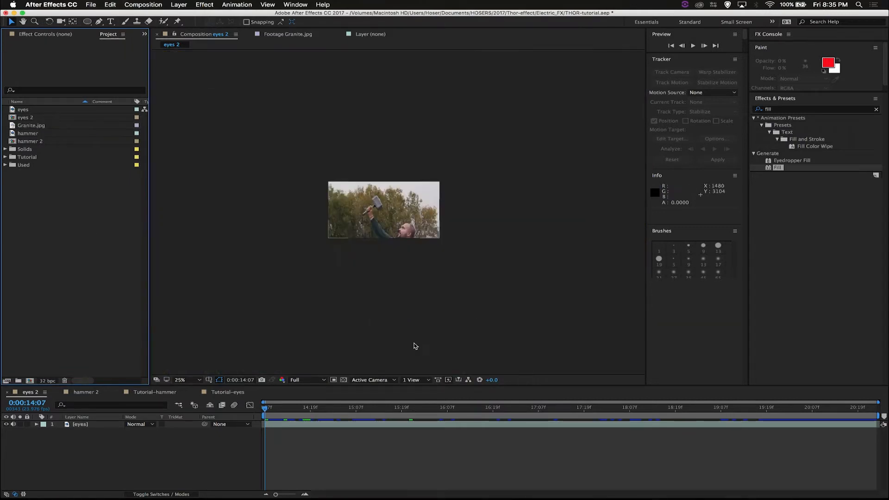
scroll(415, 346, "up", 4)
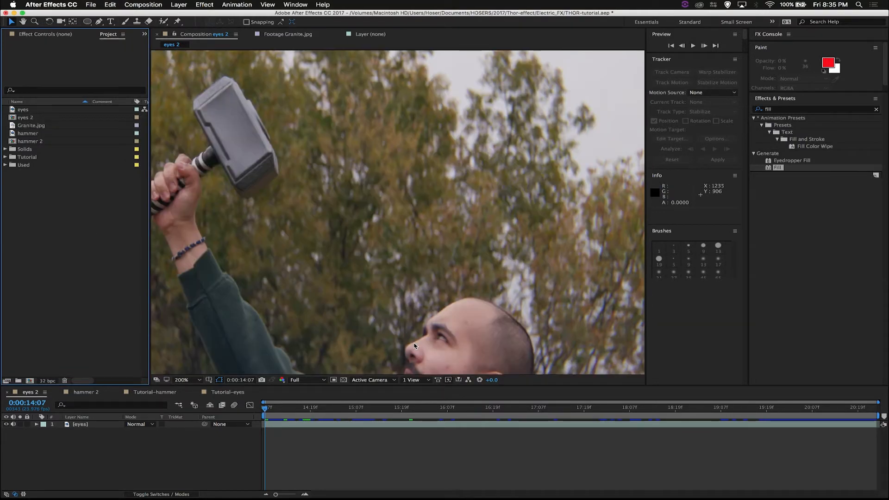
Add a 1920 x 1080 px white solid above the eyes footage and hide it
left_click(107, 421)
key("super+y")
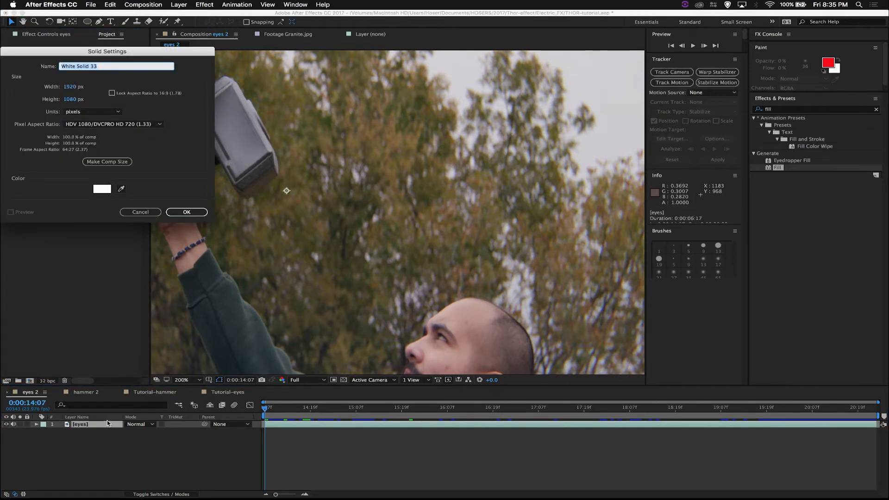
key("Return")
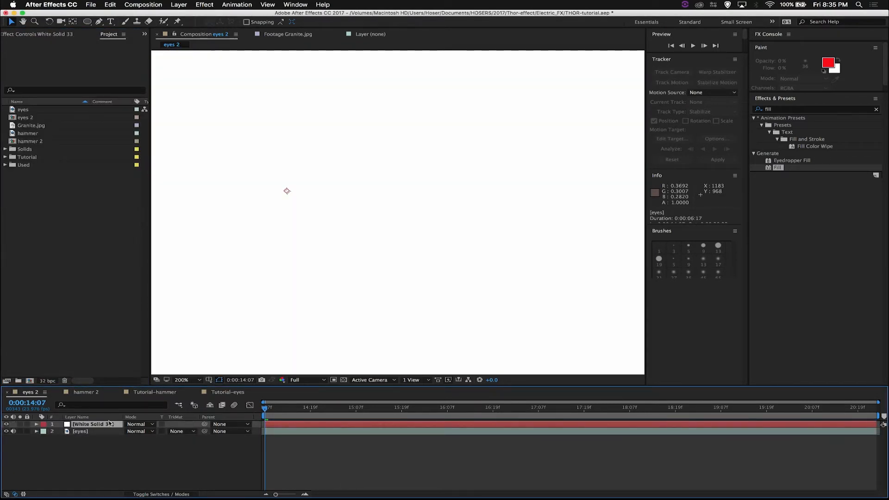
left_click(7, 424)
Draw a closed four-point Pen mask around the man's left eye at 0:00:20:23 on the hidden white solid
key("space")
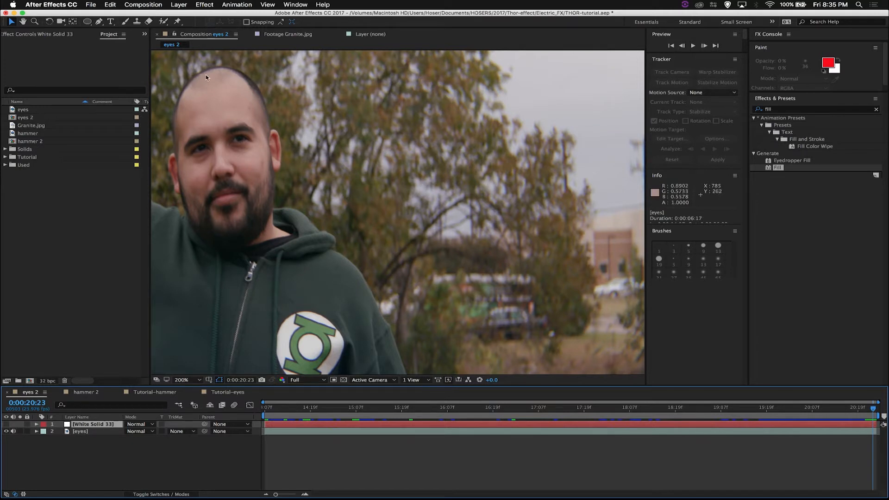
left_click(99, 22)
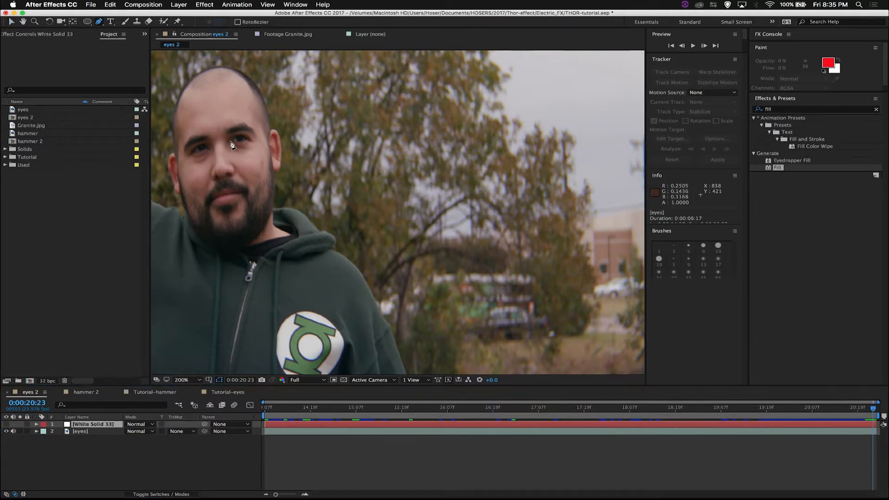
key("period")
key("period")
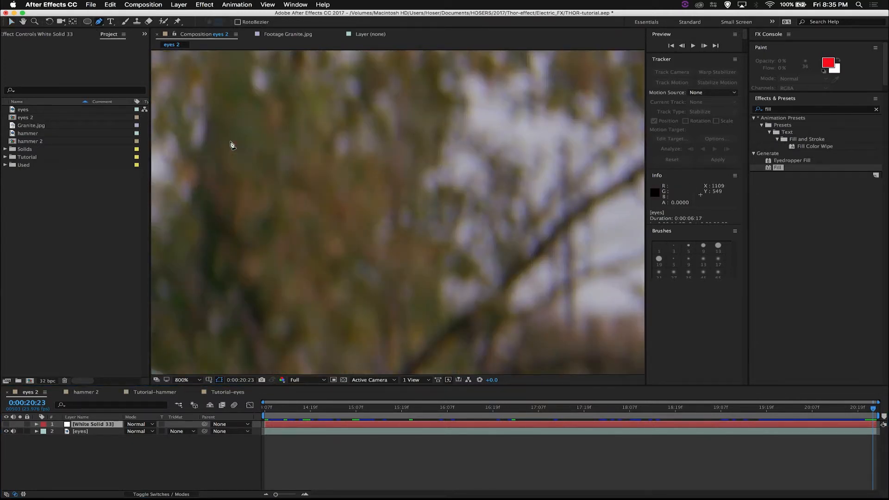
key("space")
left_click_drag(218, 129, 558, 250)
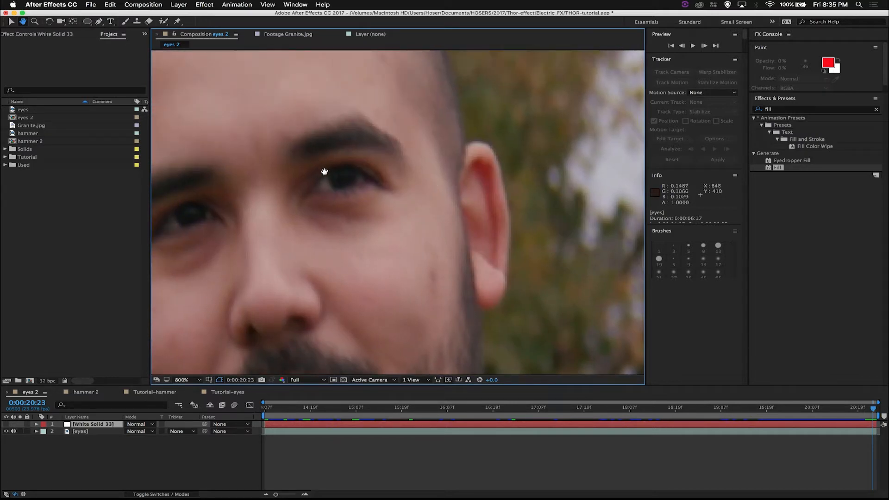
key("g")
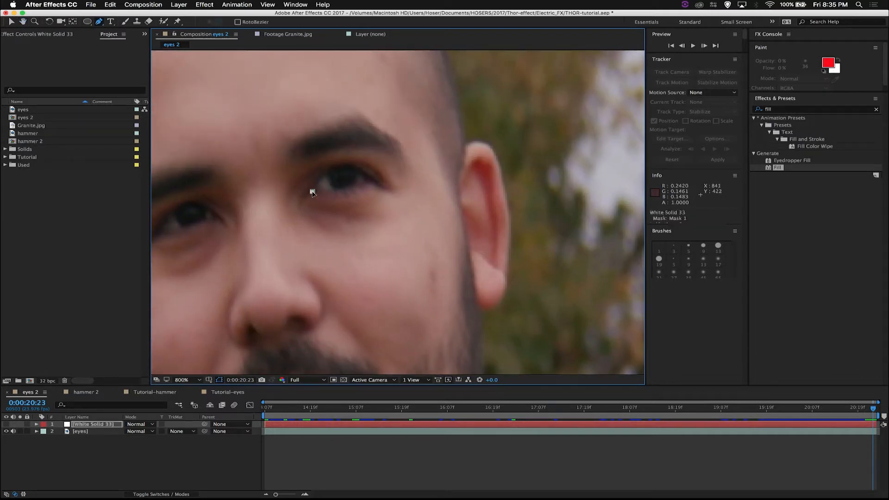
left_click_drag(334, 169, 348, 168)
left_click(374, 183)
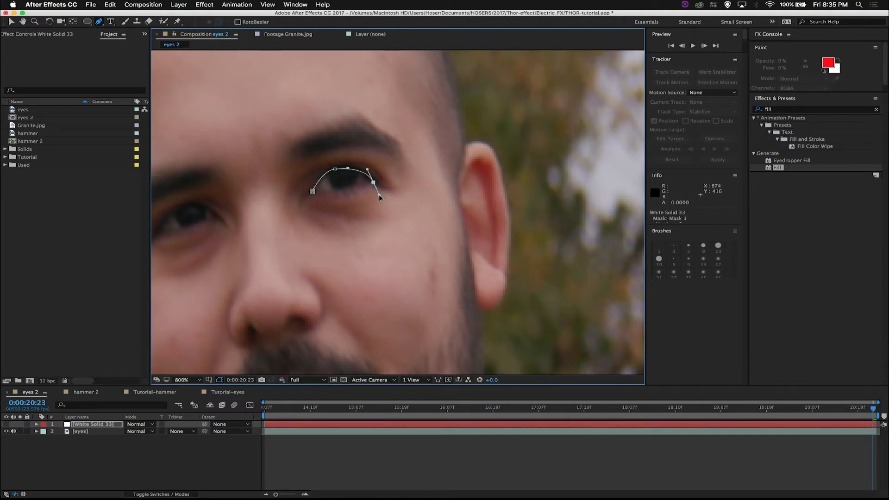
left_click(346, 189)
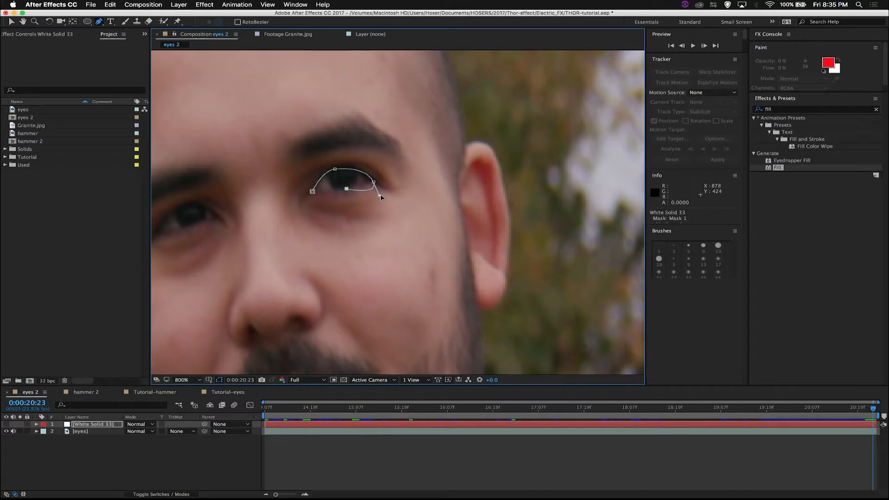
left_click_drag(380, 195, 374, 185)
left_click(313, 192)
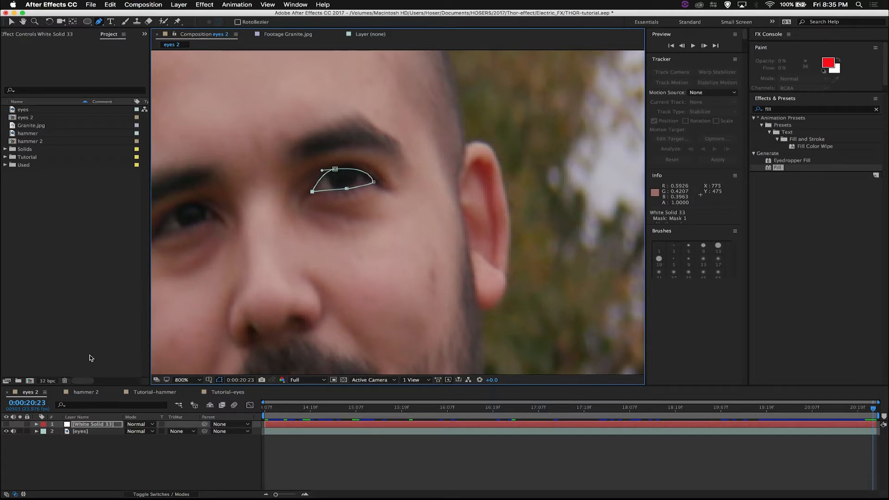
Start keyframing the eye mask's path at 0:00:20:23 and go back six frames to 0:00:20:17
key("m")
left_click(68, 439)
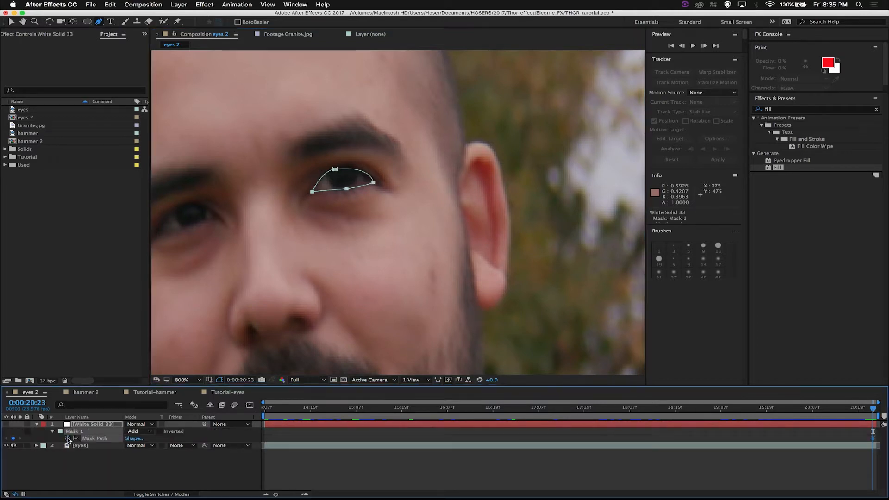
key("Page_Up")
key("Page_Up")
key("Page_Up")
key("Page_Up")
key("Page_Up")
key("Page_Up")
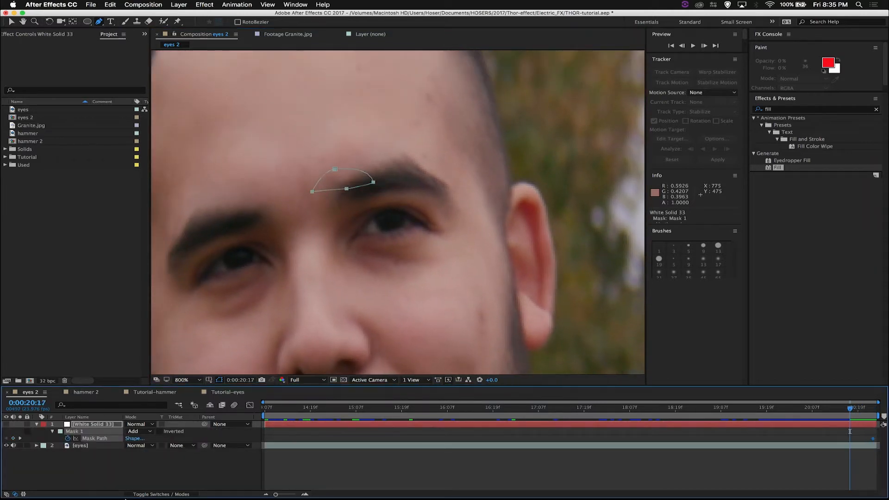
Move the four mask points onto the man's left eye at 0:00:20:17 to keyframe its new shape
left_click(428, 426)
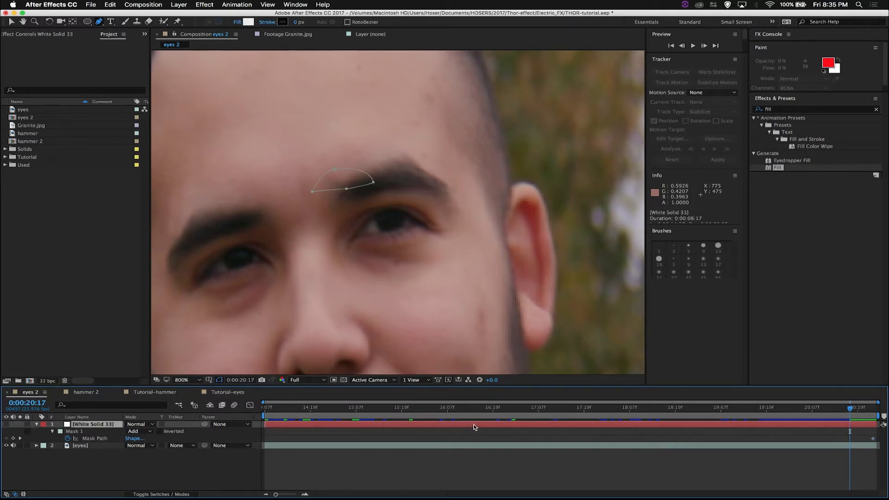
left_click(375, 184)
left_click_drag(368, 184, 423, 225)
left_click_drag(344, 189, 388, 230)
left_click_drag(335, 169, 389, 209)
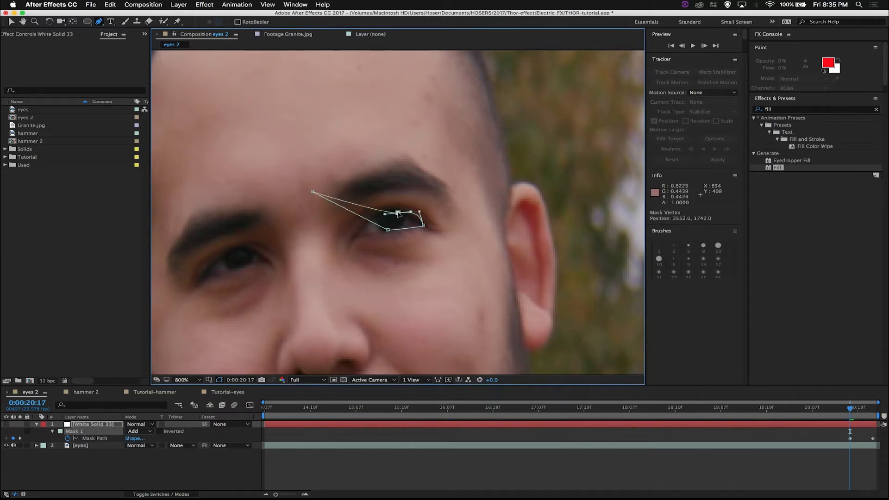
left_click_drag(313, 191, 357, 236)
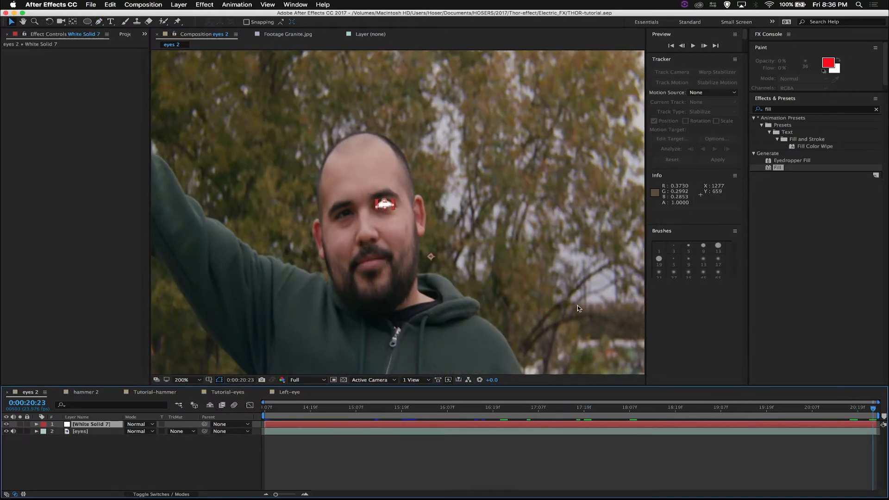
Reveal the mask feather setting of the White Solid 7 layer and hide that layer
key("period")
key("period")
key("comma")
key("f")
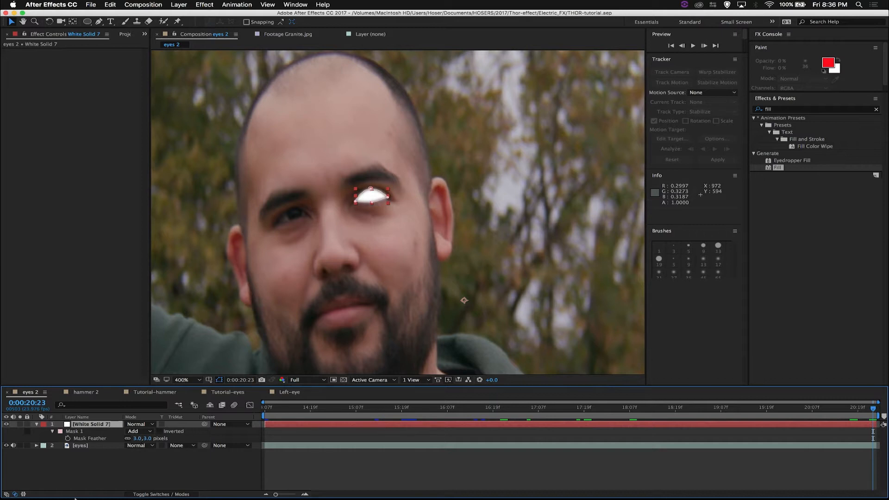
left_click(6, 424)
Add another 1920 x 1080 px white solid at the top of the layer stack and hide it
key("super+y")
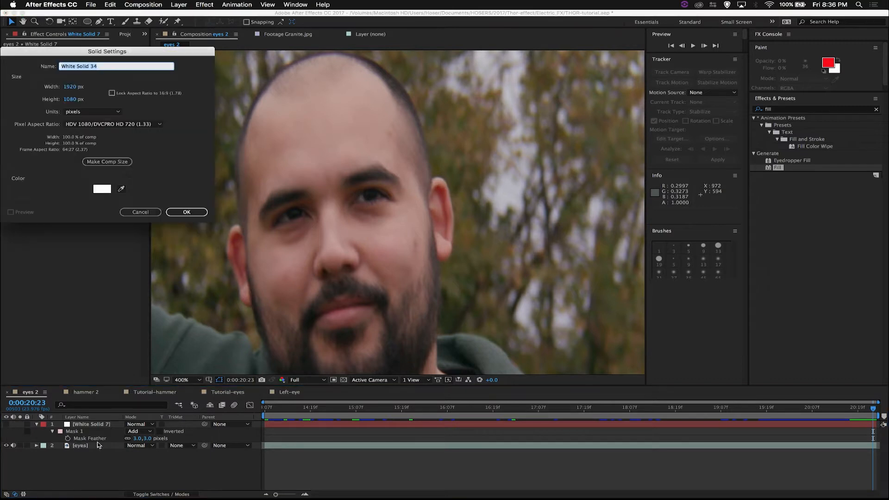
key("Return")
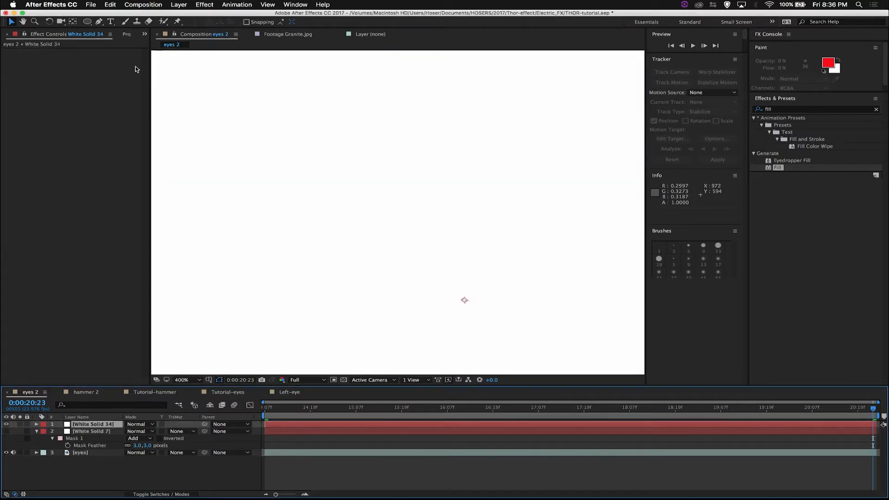
left_click(6, 424)
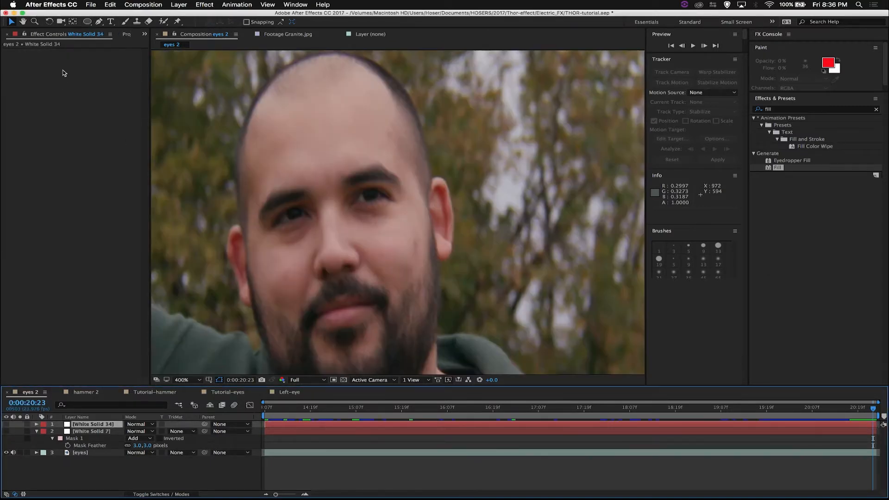
Draw a small elliptical mask around the left pupil on the new solid, keyframe its path at 0:00:20:23 and go back seven frames
left_click(87, 21)
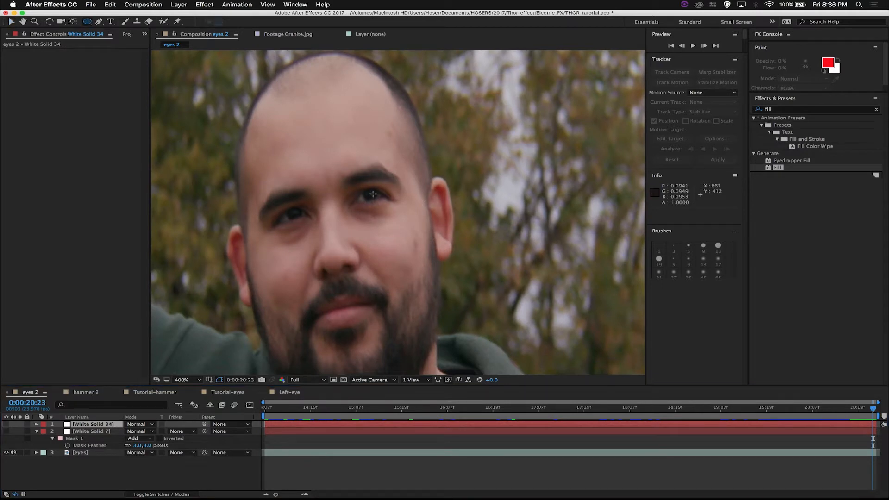
left_click_drag(371, 195, 363, 191)
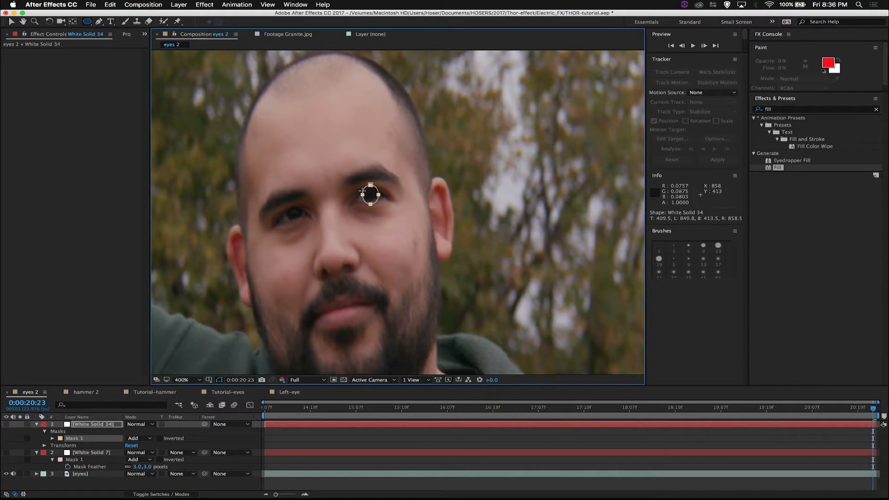
key("m")
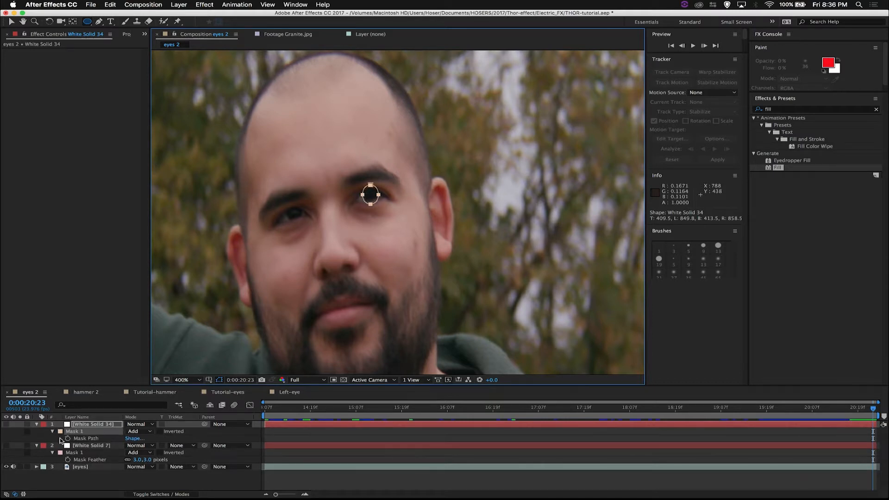
left_click(68, 438)
key("Page_Up")
key("Page_Up")
key("Page_Up")
key("Page_Up")
key("Page_Up")
key("Page_Up")
key("Page_Up")
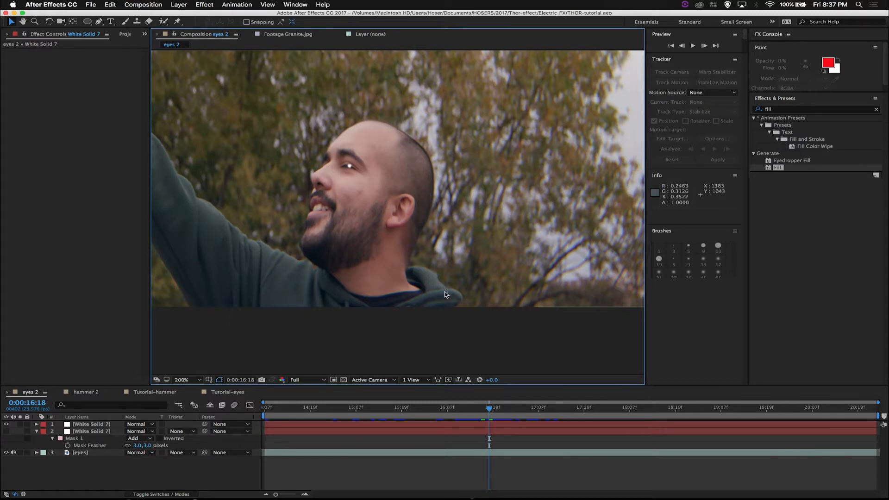
Pre-compose the top White Solid 7 pupil layer as "pup", moving all attributes into the new composition
left_click_drag(490, 409, 565, 408)
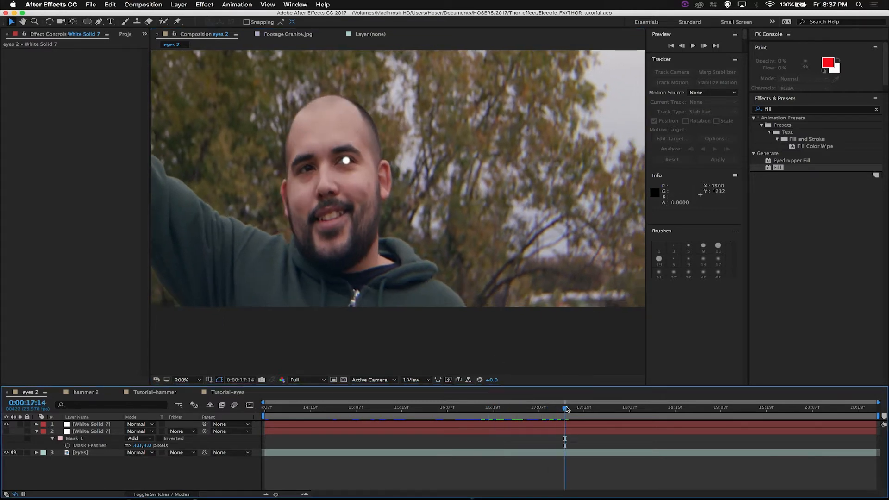
left_click(104, 427)
right_click(104, 428)
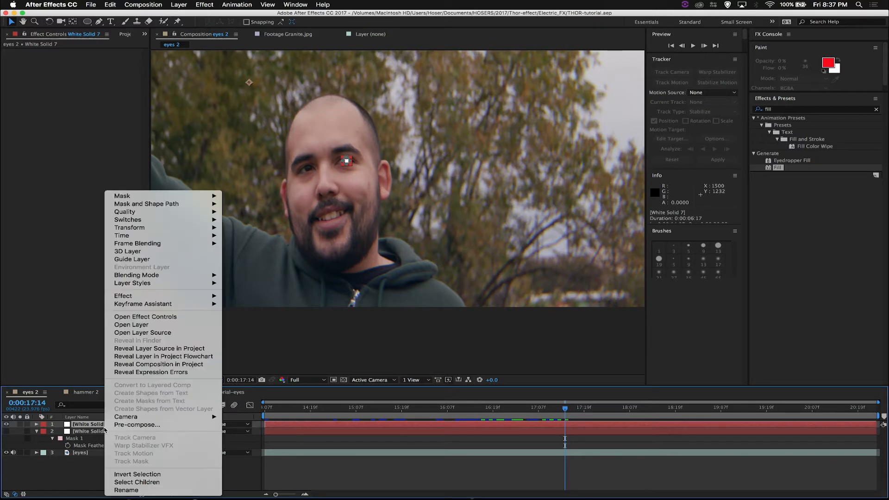
left_click(136, 424)
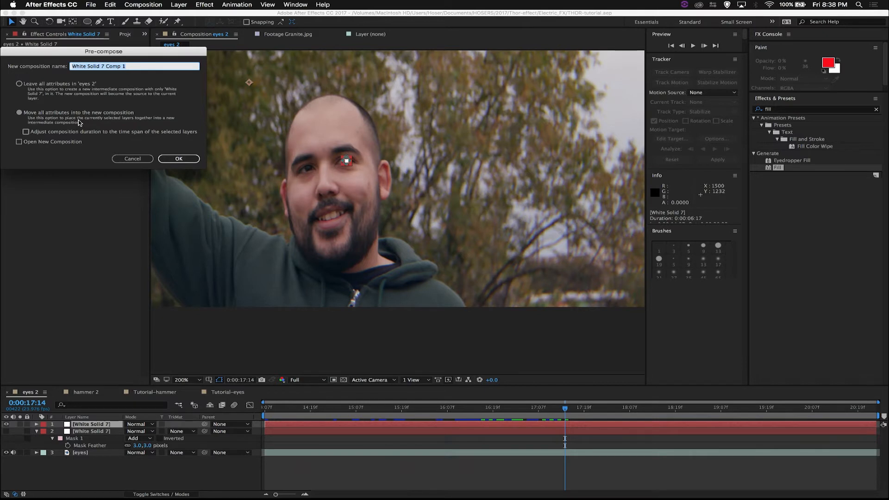
type("pup")
key("Return")
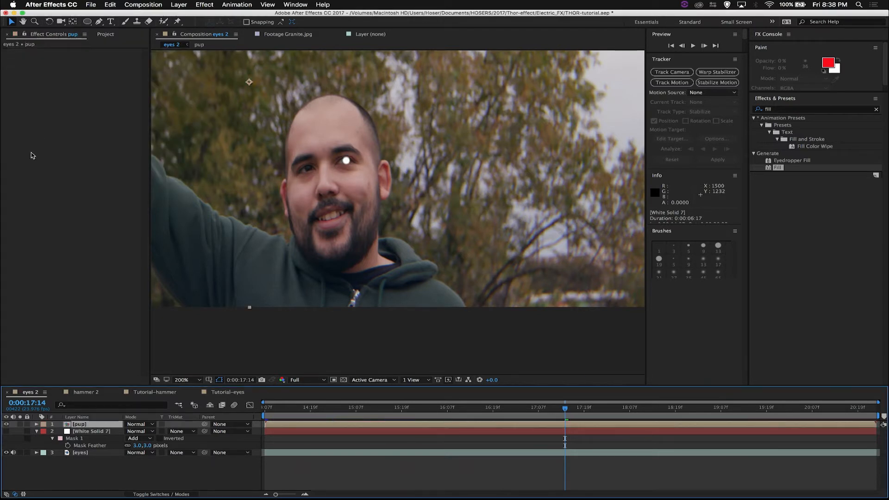
Play back the eyes 2 composition from its first frame to check the pup layer's tracking, stopping at 0:00:15:09
left_click(103, 434)
left_click(85, 440)
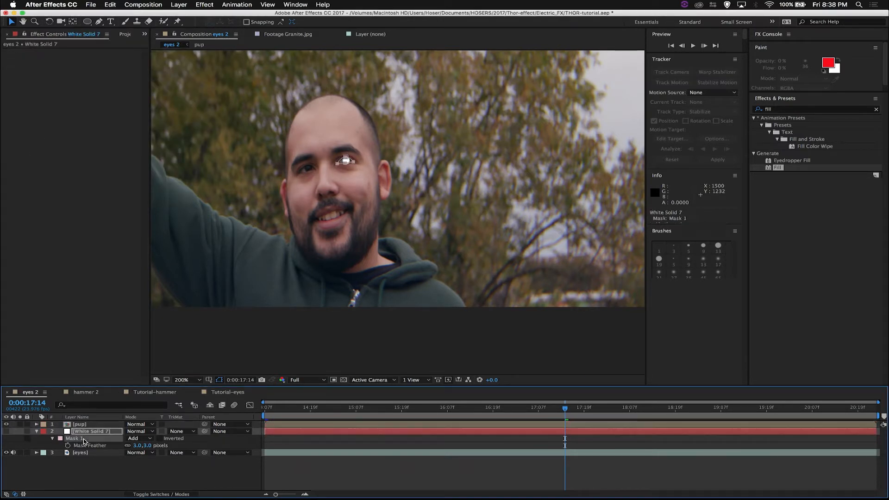
key("Home")
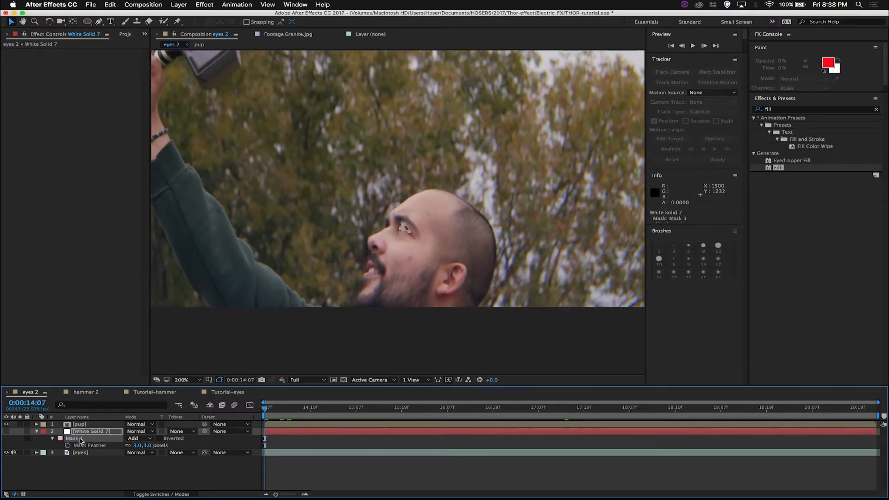
left_click(90, 425)
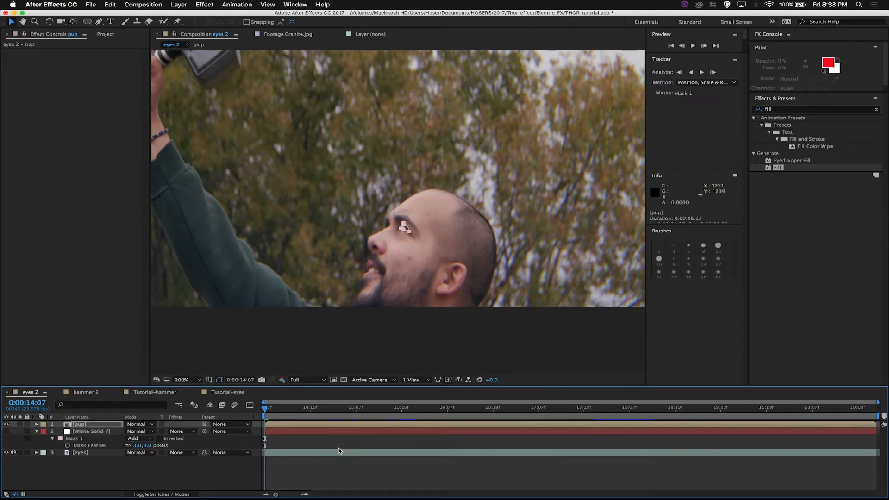
key("space")
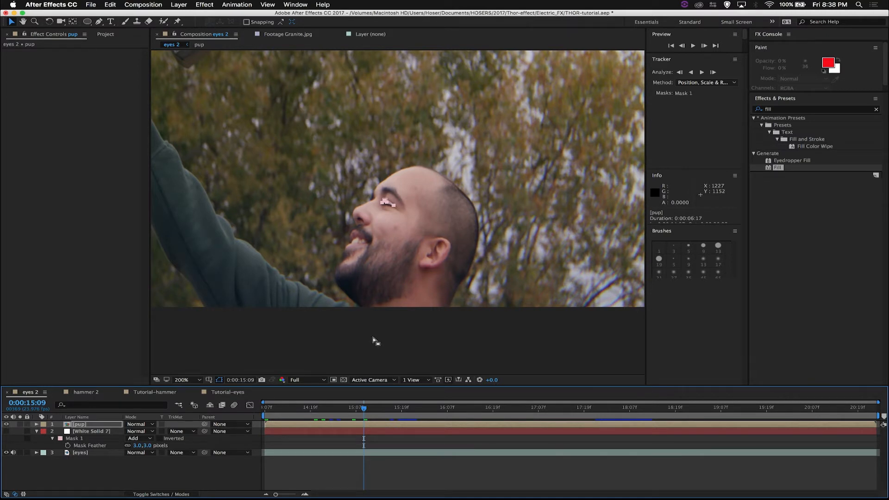
left_click(374, 341)
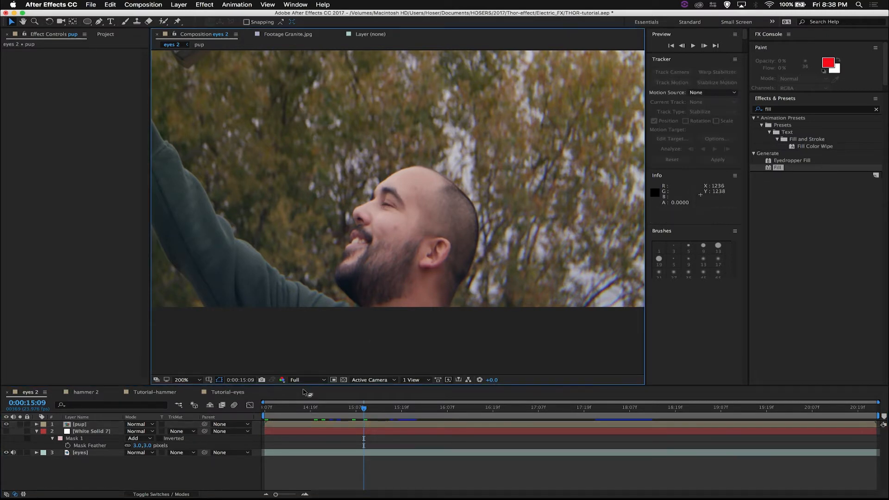
Make the White Solid 7 layer visible in eyes 2 and save the project
left_click(6, 431)
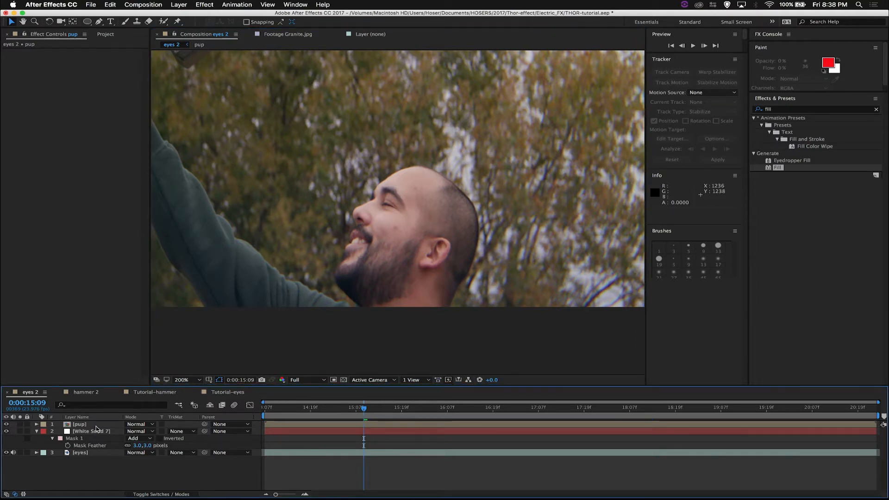
key("super+s")
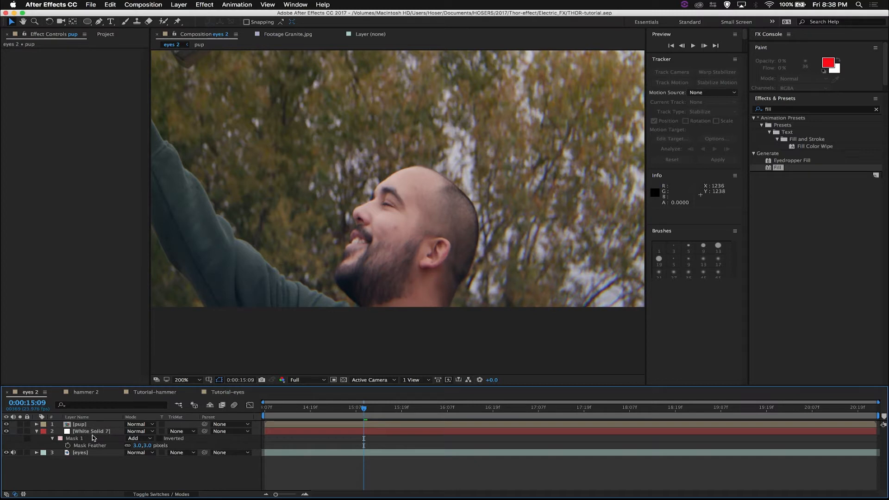
Apply the Fill effect to the White Solid 7 layer in the eyes 2 composition
left_click(94, 432)
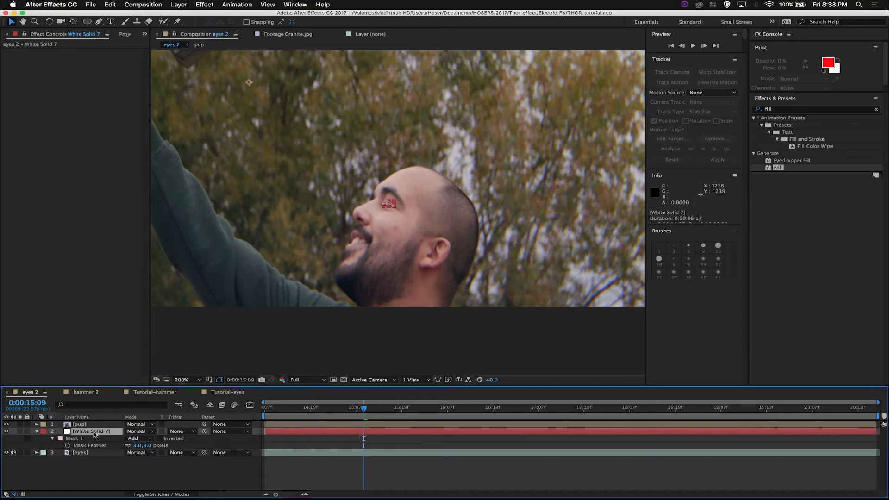
left_click(778, 168)
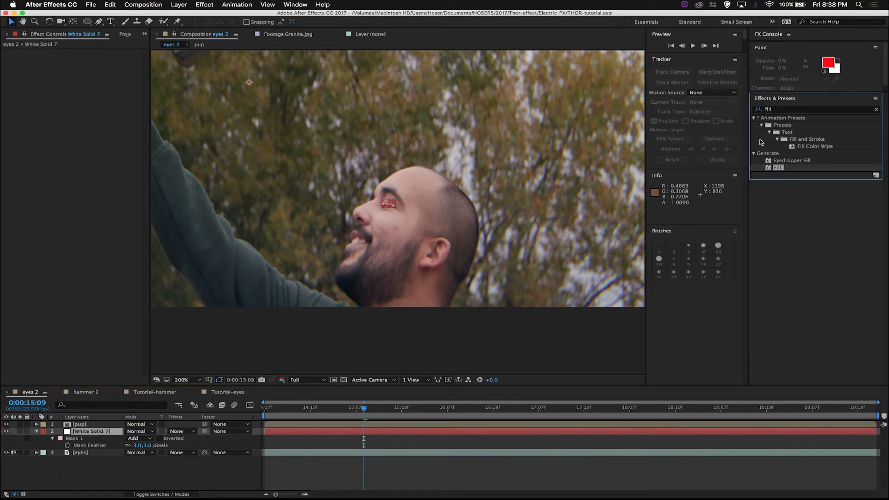
left_click_drag(775, 173, 396, 435)
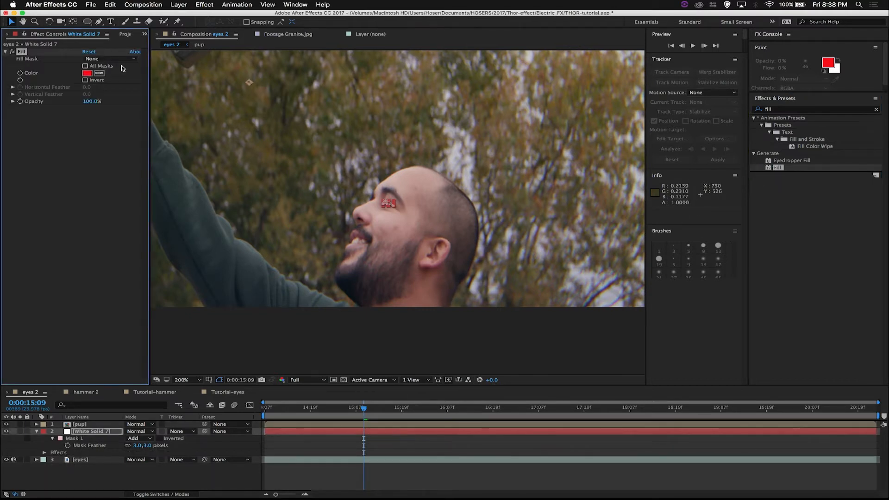
Set the Fill color of the White Solid 7 layer in eyes 2 to light blue 00C8FF
left_click(88, 74)
type("00C8FF")
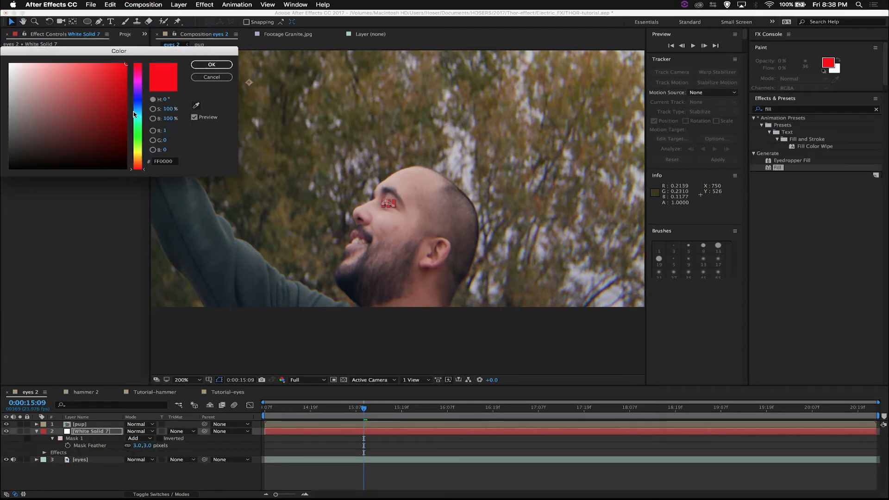
left_click(162, 164)
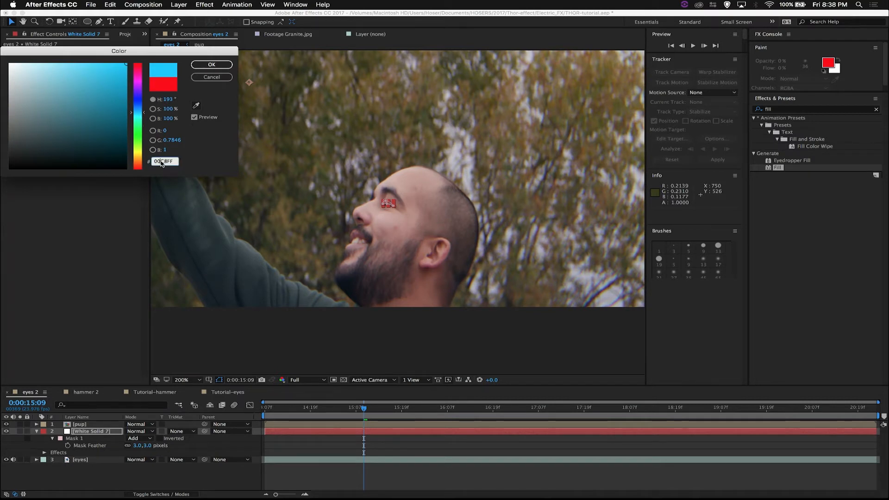
type("ADBEAF")
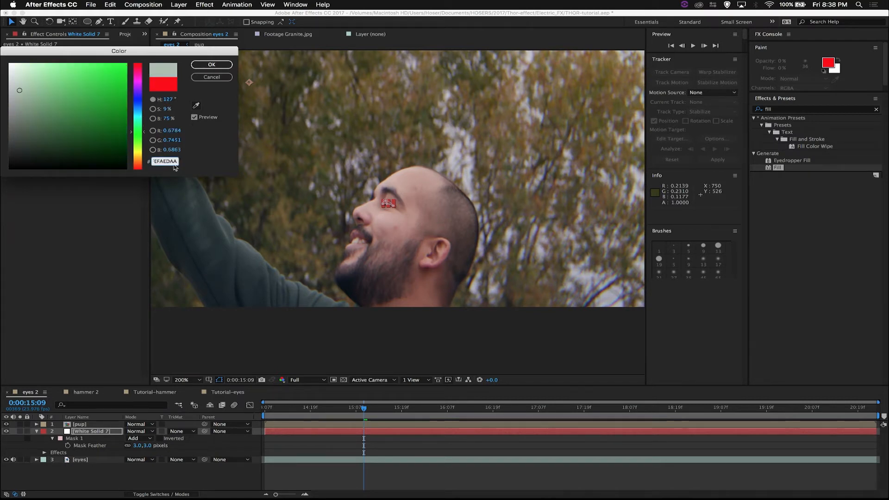
left_click_drag(178, 163, 88, 162)
type("ADBEAF")
key("BackSpace")
key("BackSpace")
key("BackSpace")
key("BackSpace")
key("BackSpace")
key("BackSpace")
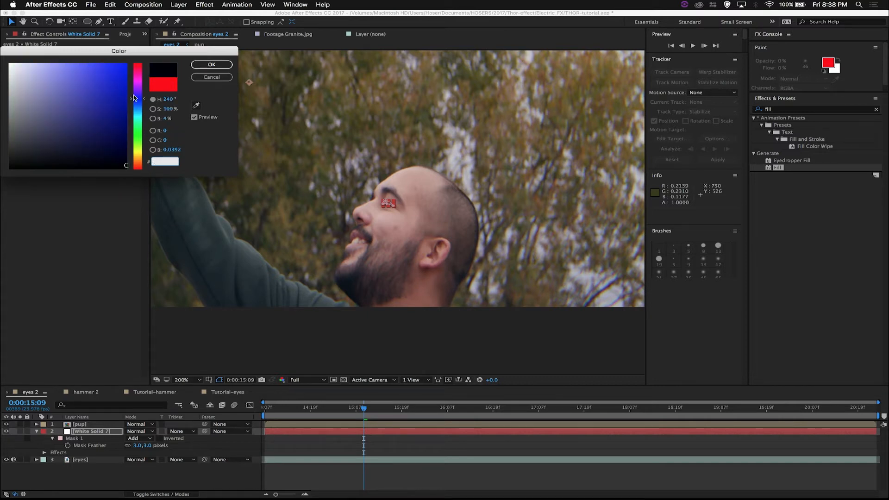
left_click_drag(143, 102, 142, 115)
left_click(116, 94)
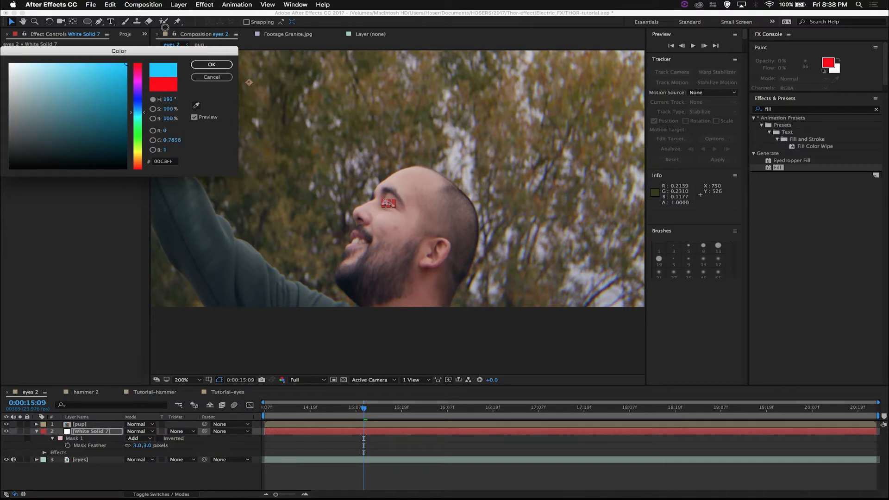
left_click(211, 65)
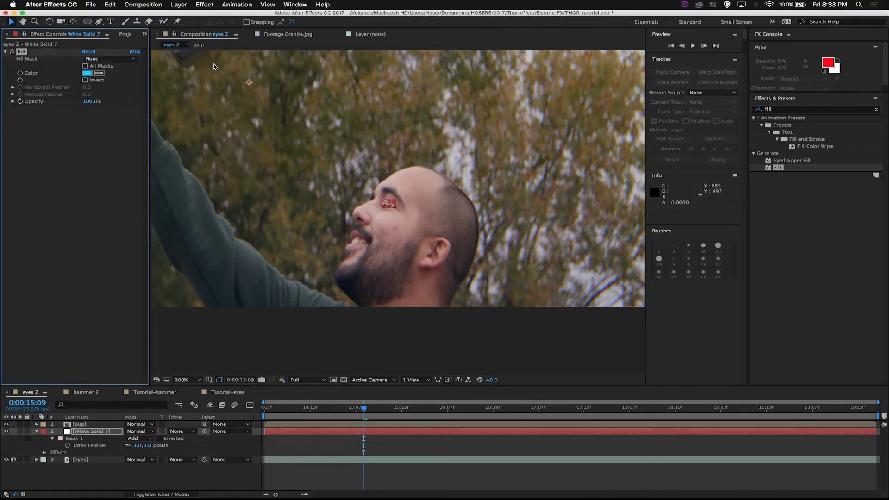
Open the pup composition and apply the Fill effect to its White Solid 7 layer
left_click(79, 423)
double_click(80, 424)
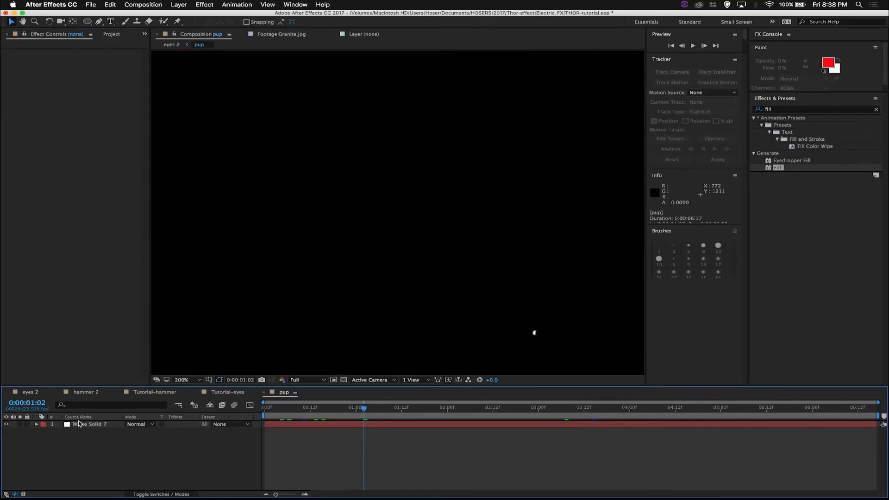
left_click(80, 423)
left_click_drag(779, 168, 415, 425)
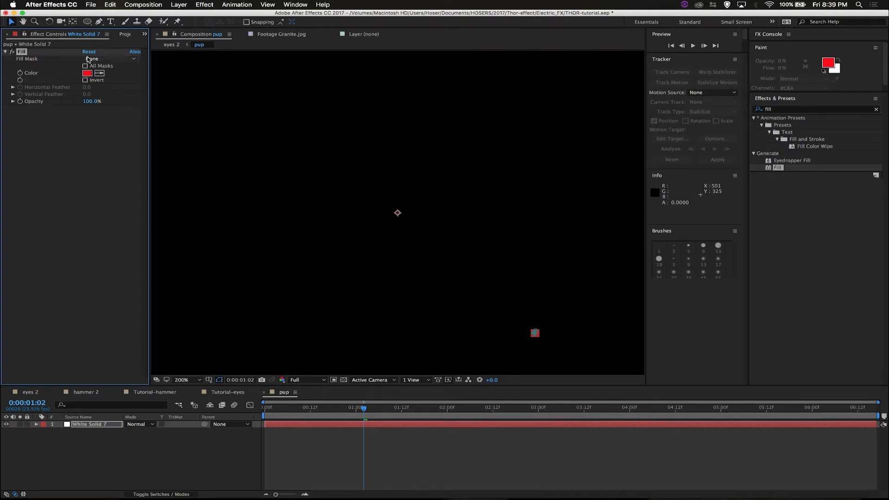
Set the Fill color of the solid in the pup composition to cyan 00F0FF
left_click(90, 76)
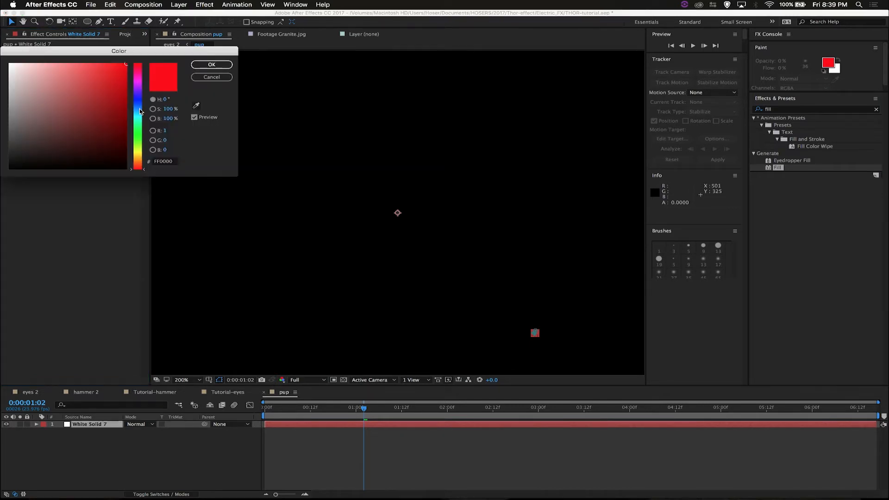
left_click(139, 112)
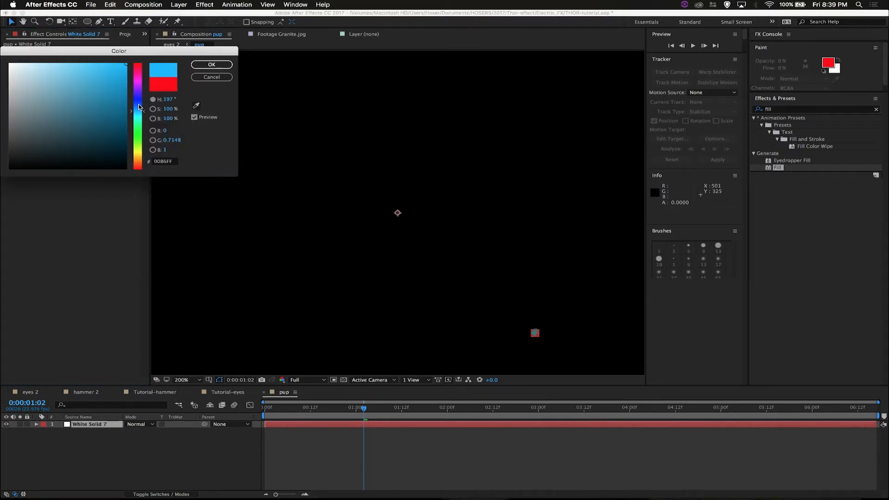
left_click(139, 116)
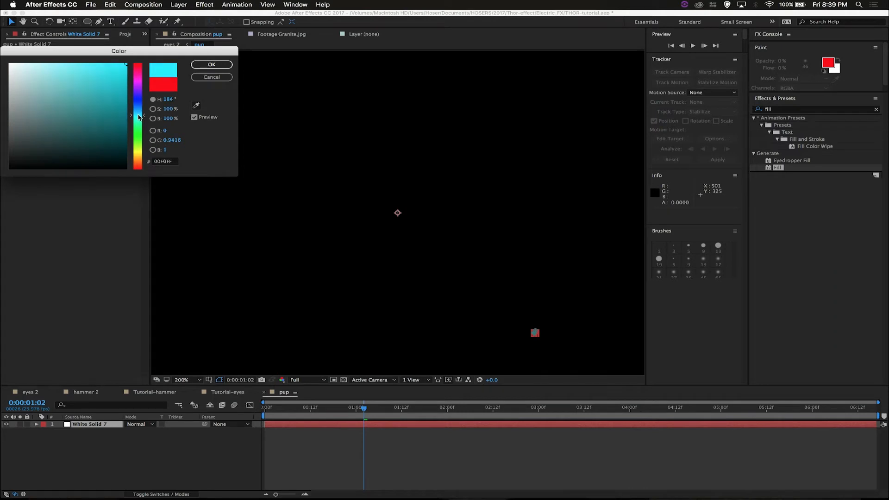
left_click(207, 66)
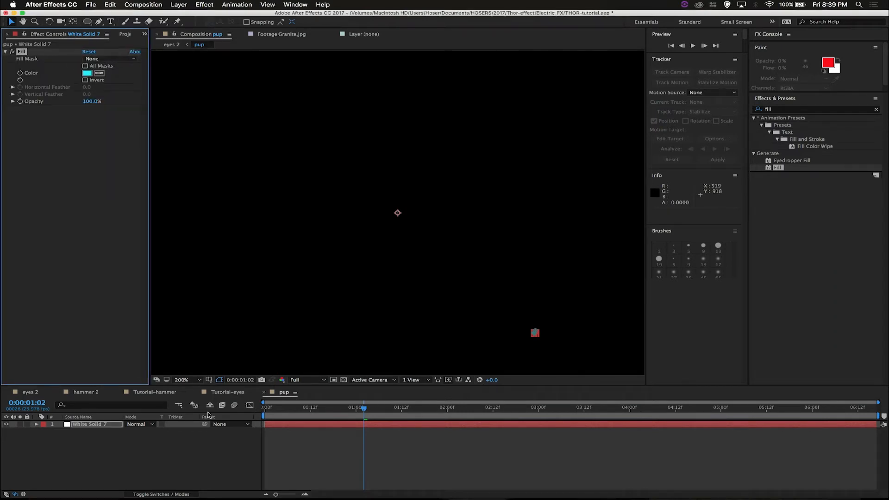
Return to the eyes 2 composition and scrub to about 0:00:17:13 to inspect the coloured eye and pupil
left_click(37, 394)
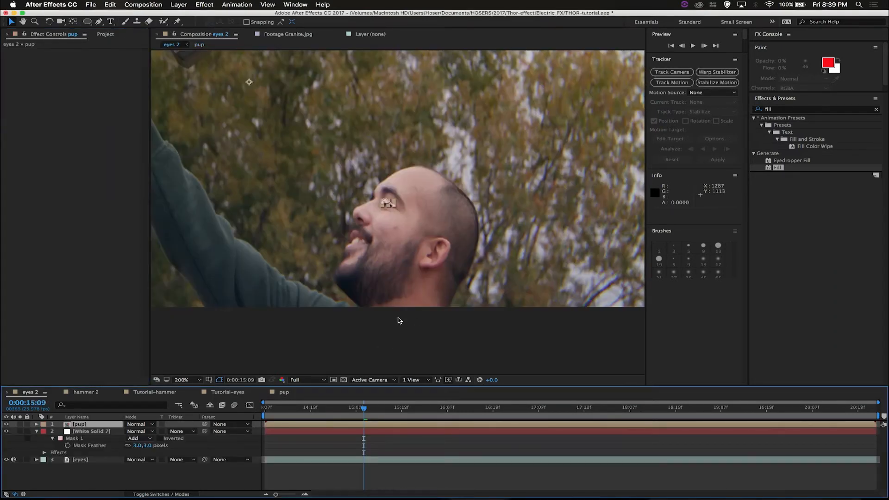
left_click(393, 344)
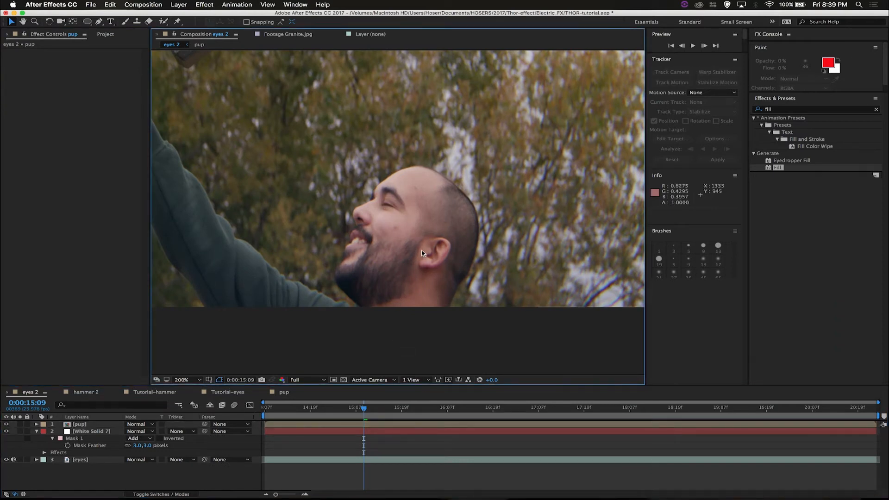
left_click_drag(493, 409, 561, 414)
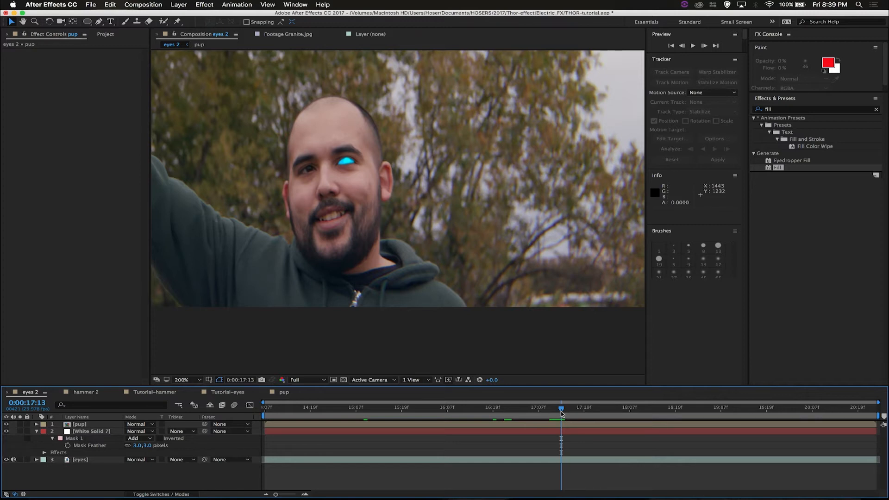
Pre-compose the pup and White Solid 7 layers together as "pupp", moving all attributes into the new composition
left_click(102, 423)
left_click(97, 431, "shift")
right_click(97, 433)
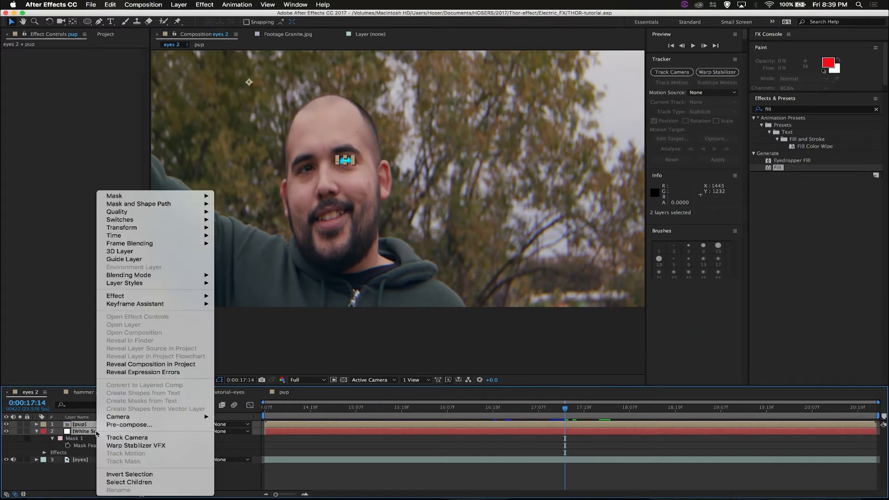
left_click(112, 425)
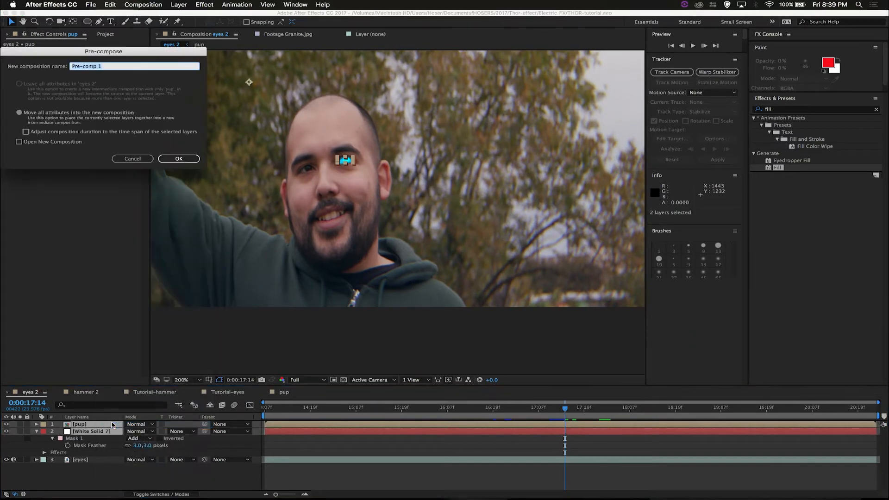
type("pupp")
key("Return")
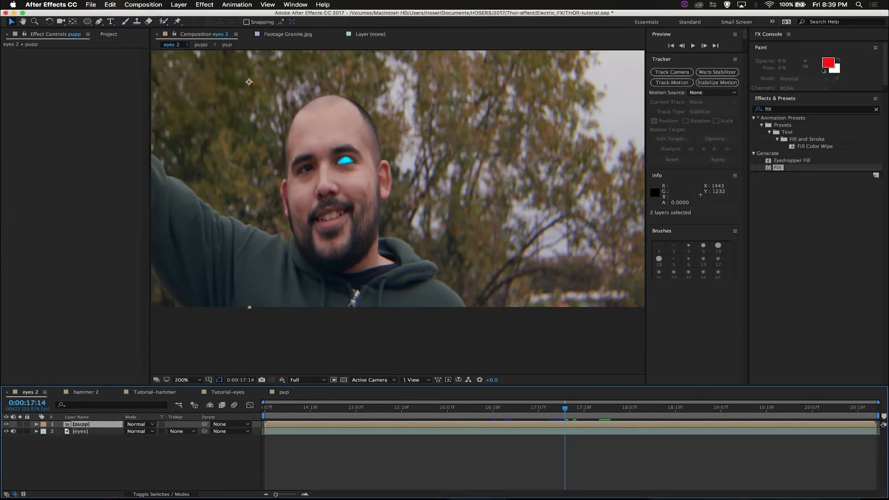
Open the pupp composition at its first frame, 0:00:14:07, and save the project
double_click(100, 426)
left_click_drag(327, 408, 182, 409)
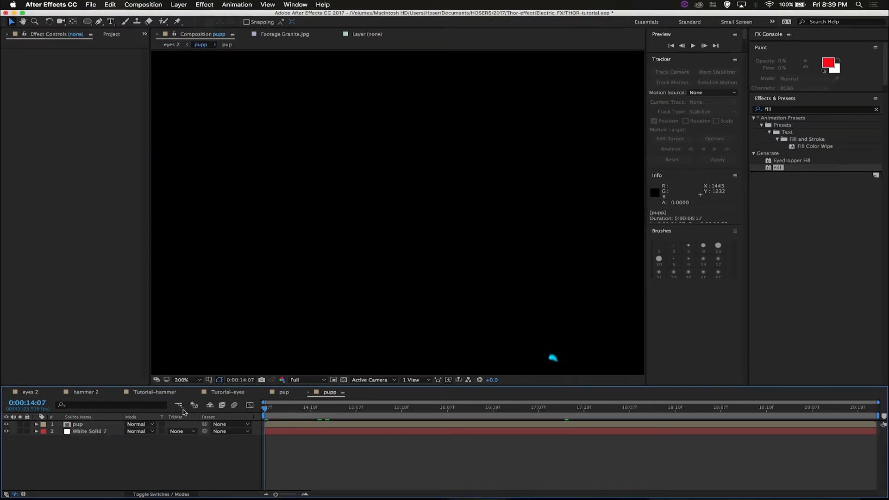
key("super+s")
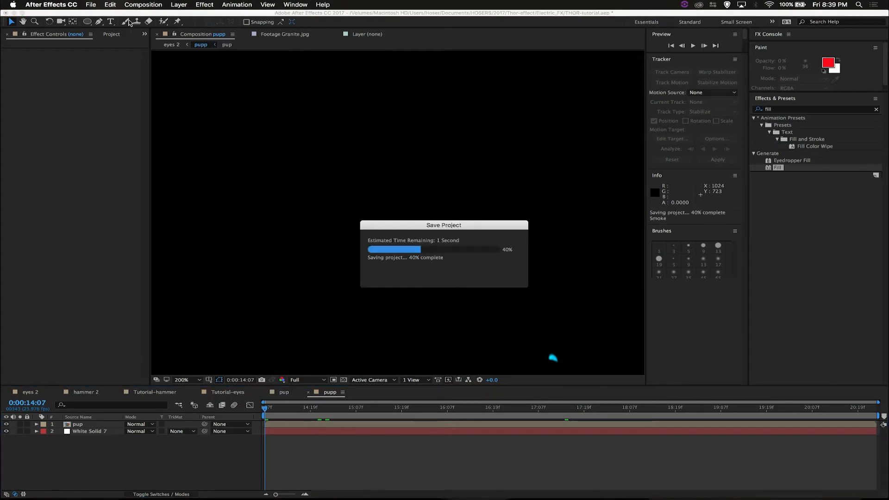
Add Granite.jpg at the top of the pupp layer stack and parent it to the pup layer
left_click(111, 34)
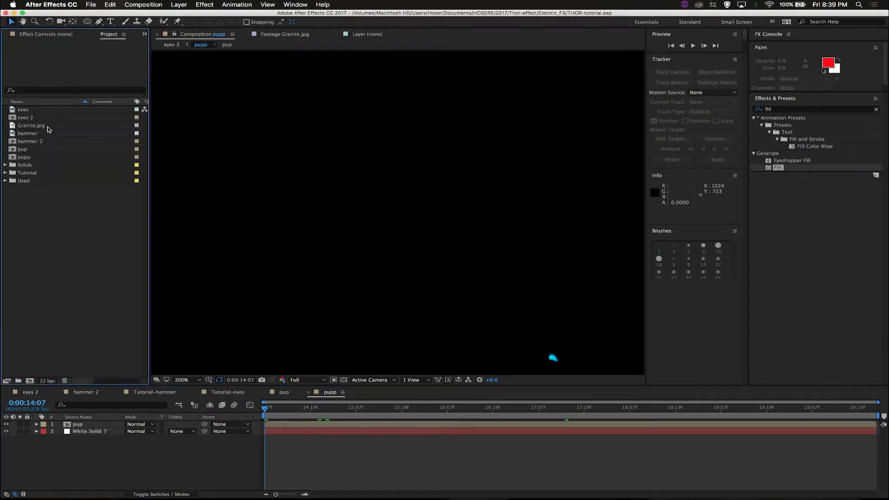
left_click_drag(46, 126, 271, 427)
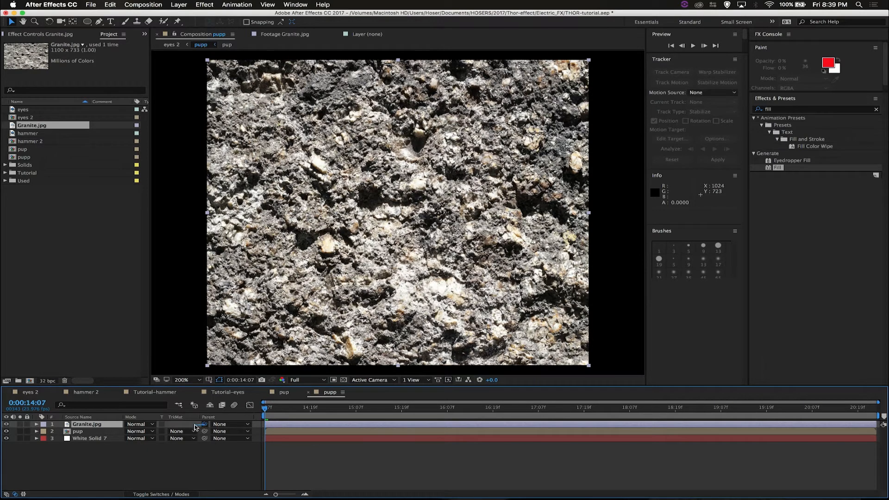
left_click_drag(195, 427, 115, 431)
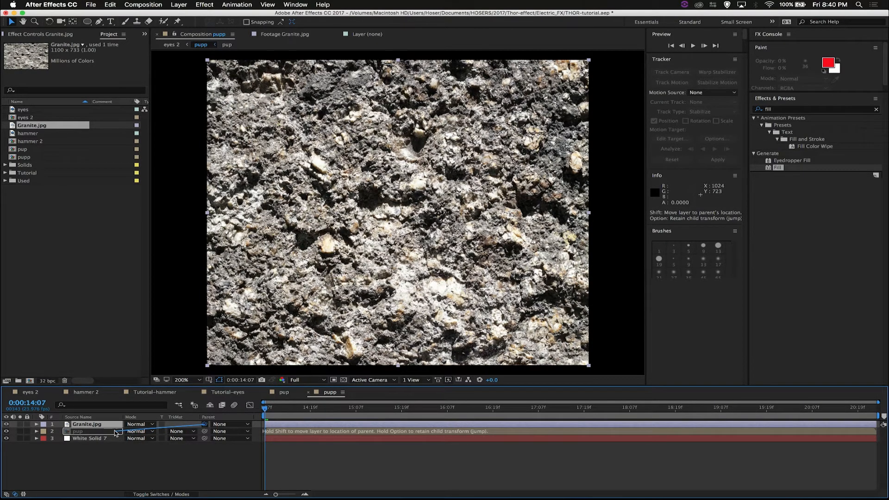
left_click_drag(115, 432, 117, 433)
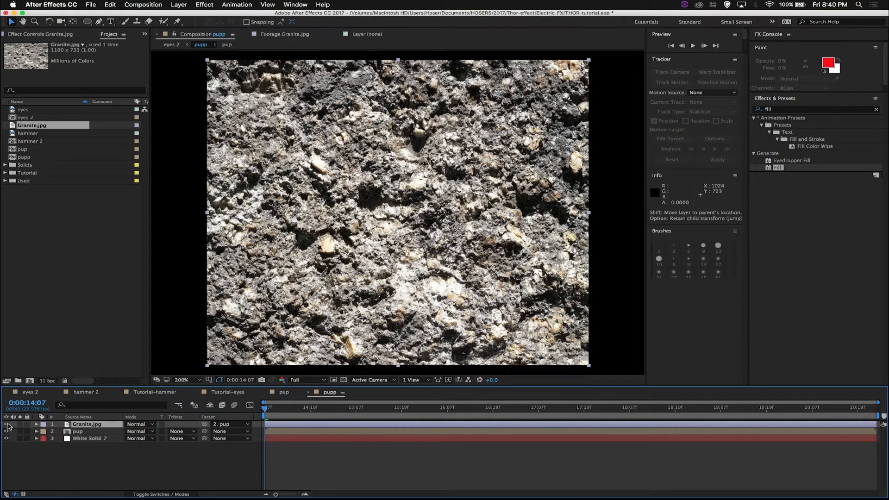
Copy the pup layer's Mask 1 with its animated path and paste it onto the Granite.jpg layer
left_click(139, 424)
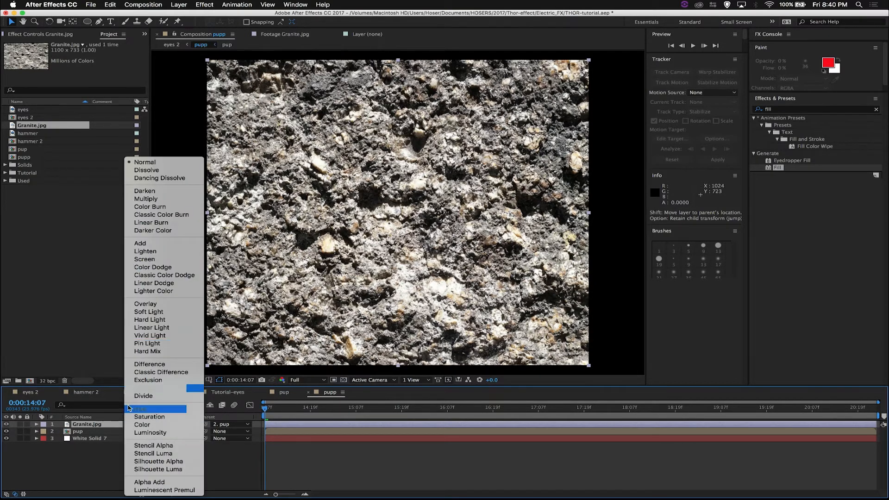
left_click(80, 440)
left_click(79, 432)
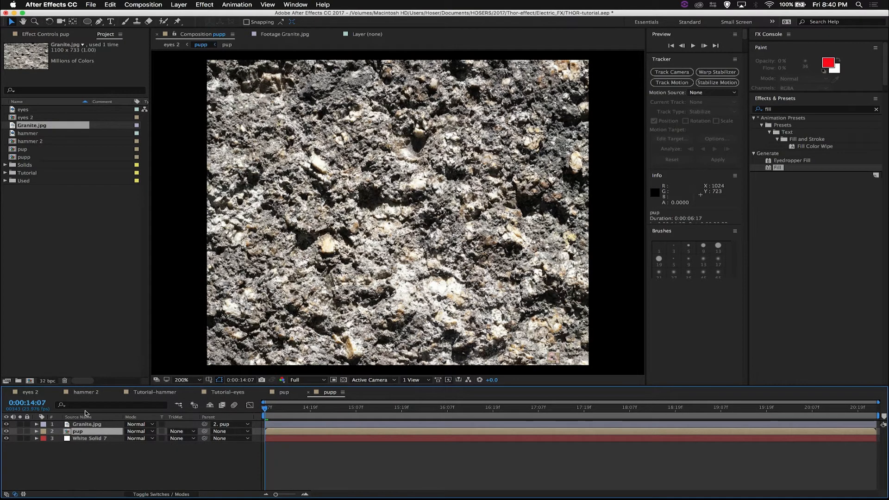
key("m")
left_click(80, 436)
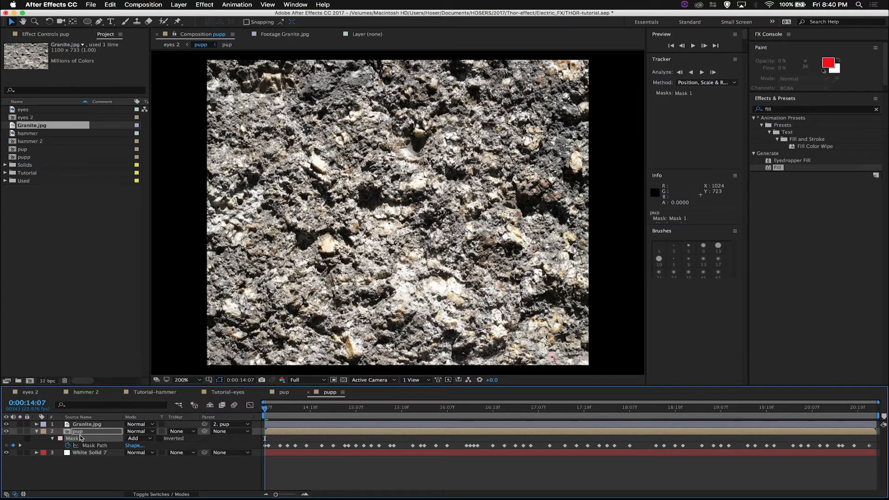
left_click(267, 425)
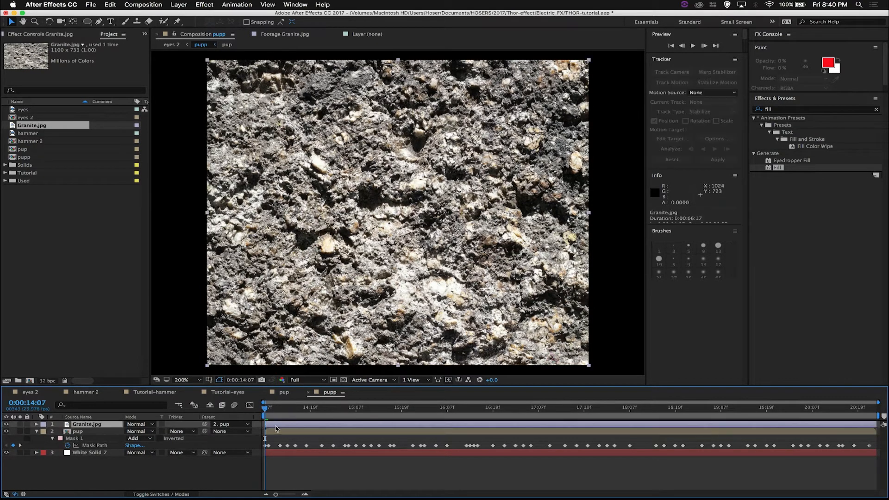
key("super+v")
left_click(429, 478)
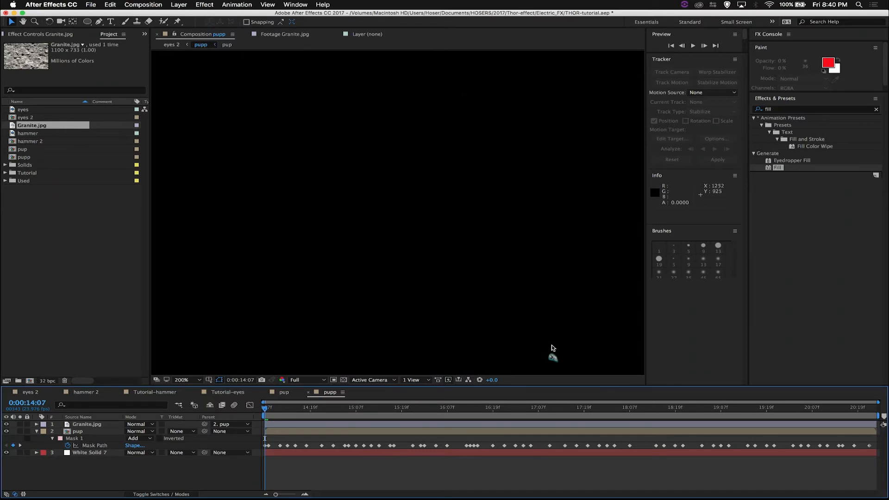
Set the Granite.jpg layer's blending mode to Overlay and inspect the textured pupil up close at 0:00:17:09
left_click_drag(505, 409, 548, 409)
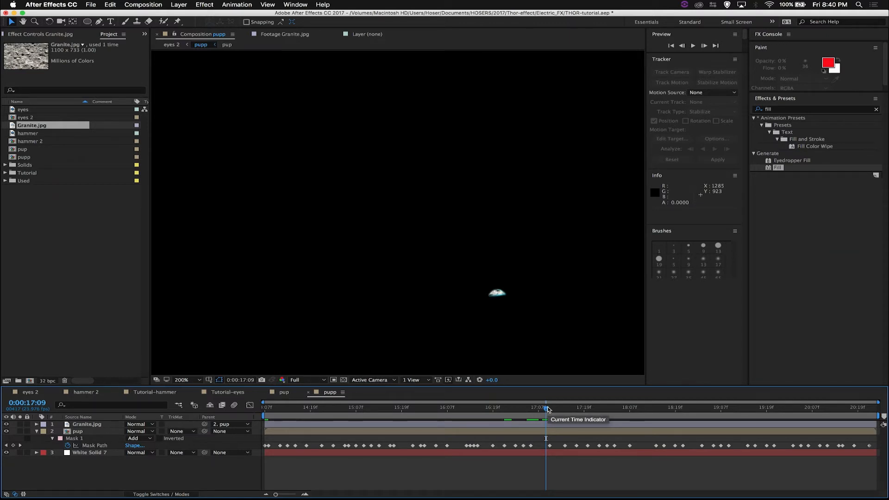
left_click(139, 424)
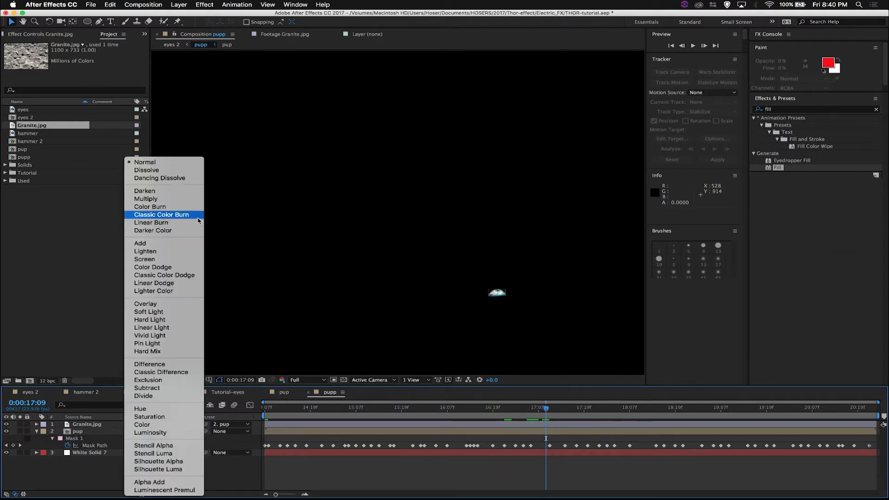
left_click(175, 306)
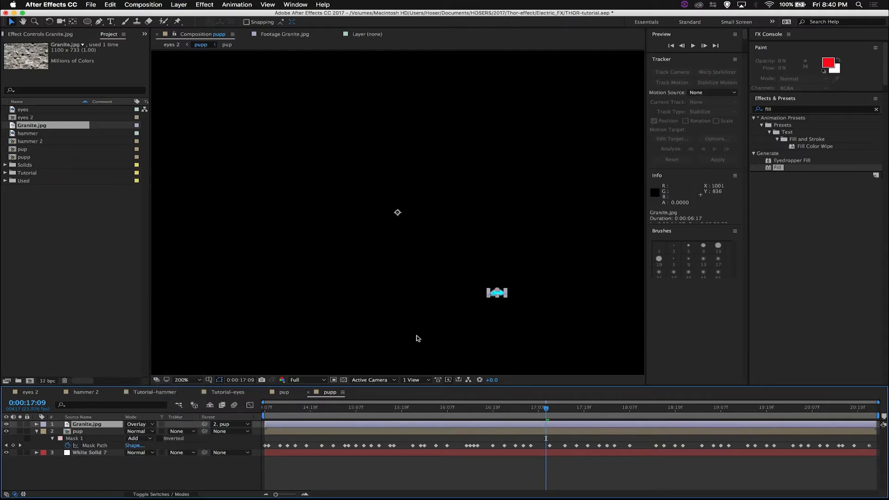
key("period")
key("h")
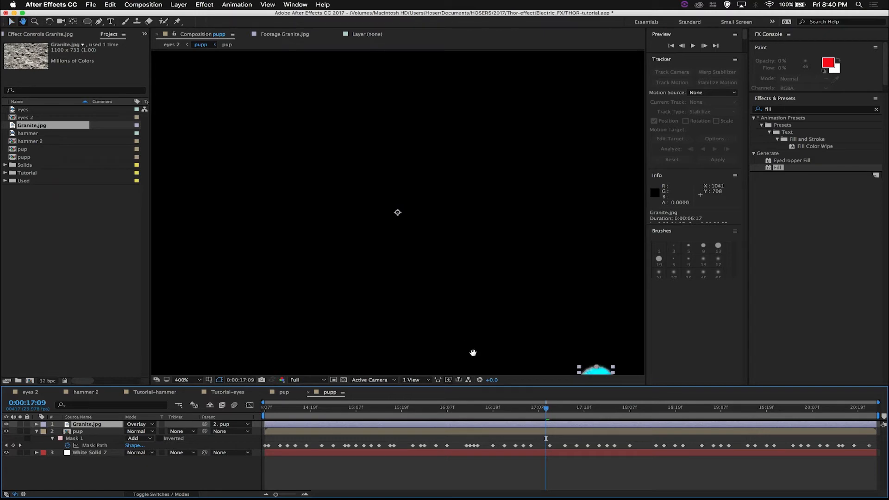
left_click_drag(473, 354, 307, 241)
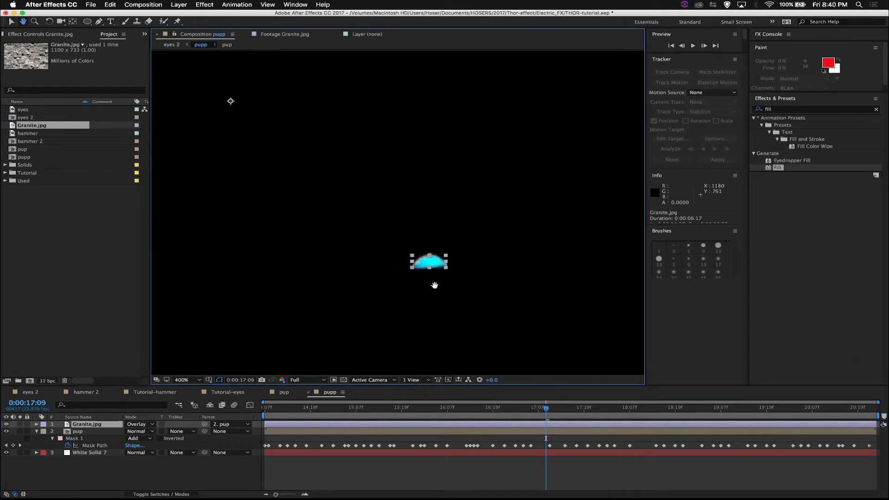
key("period")
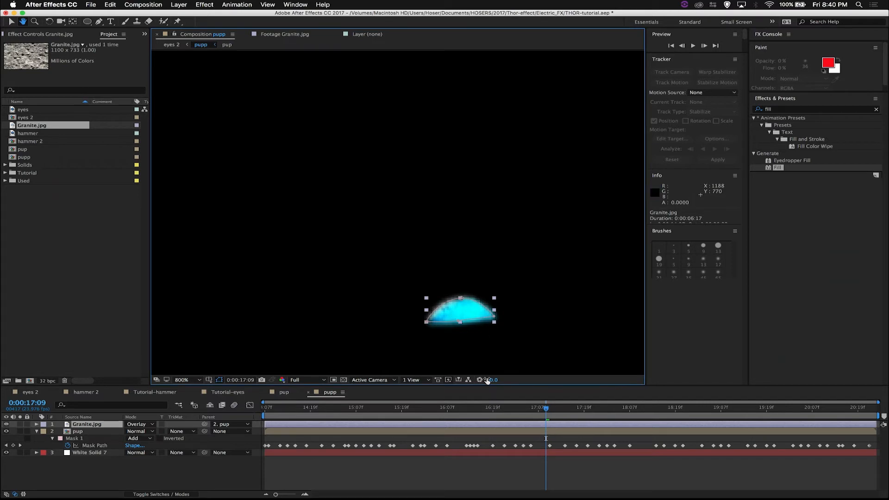
key("v")
left_click(512, 412)
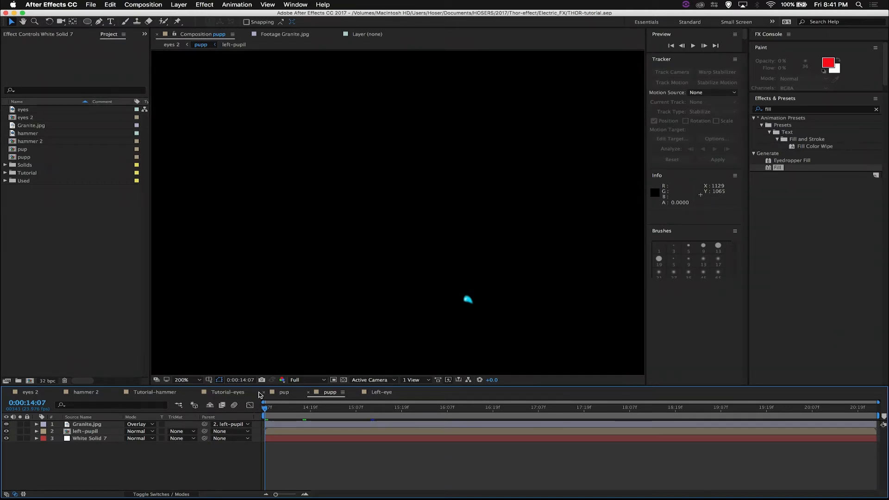
Set the White Solid 7 layer's blending mode to Overlay in the pupp composition and save the project
left_click(139, 439)
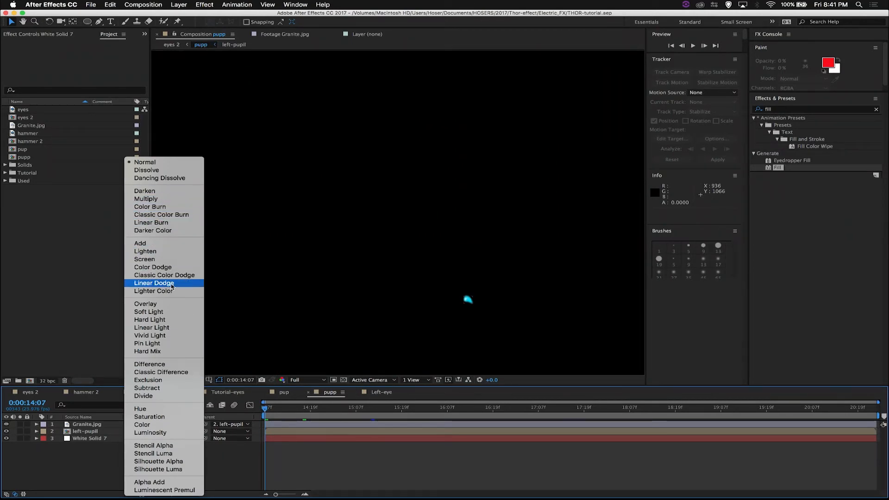
left_click(173, 303)
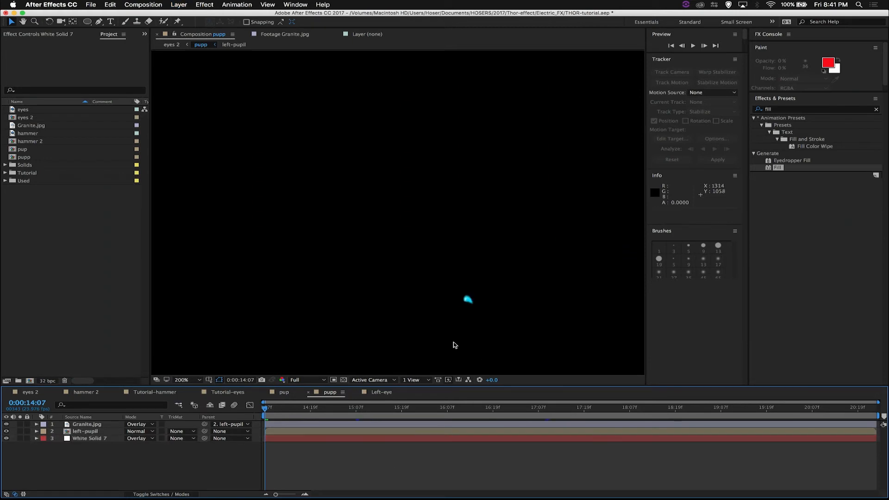
key("super+s")
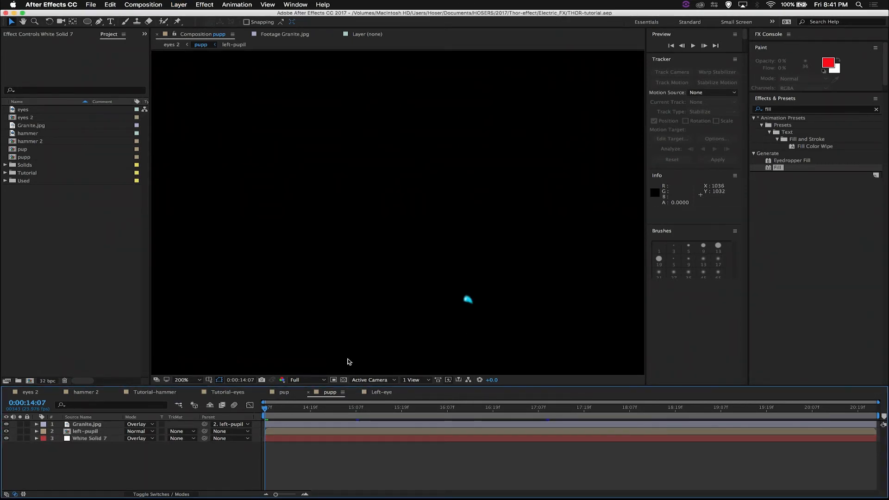
Return to the eyes 2 composition and examine the textured eye up close at 0:00:20:23
left_click(357, 392)
left_click(25, 392)
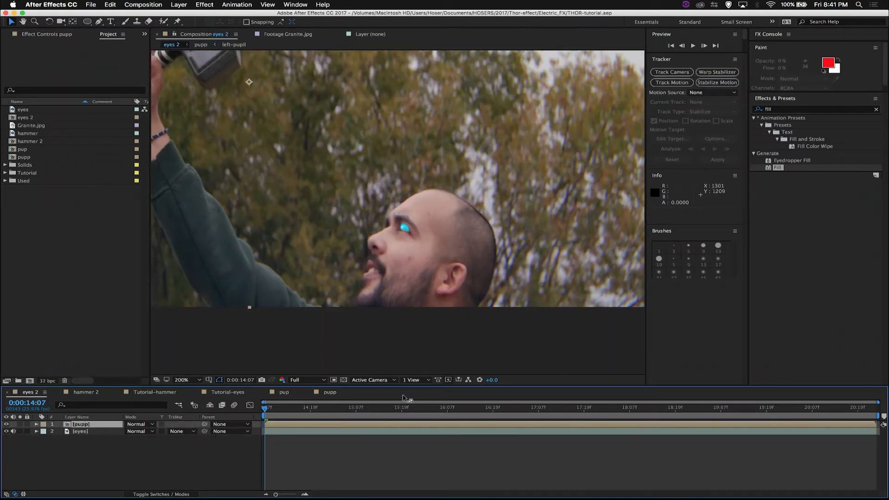
left_click_drag(305, 412, 886, 420)
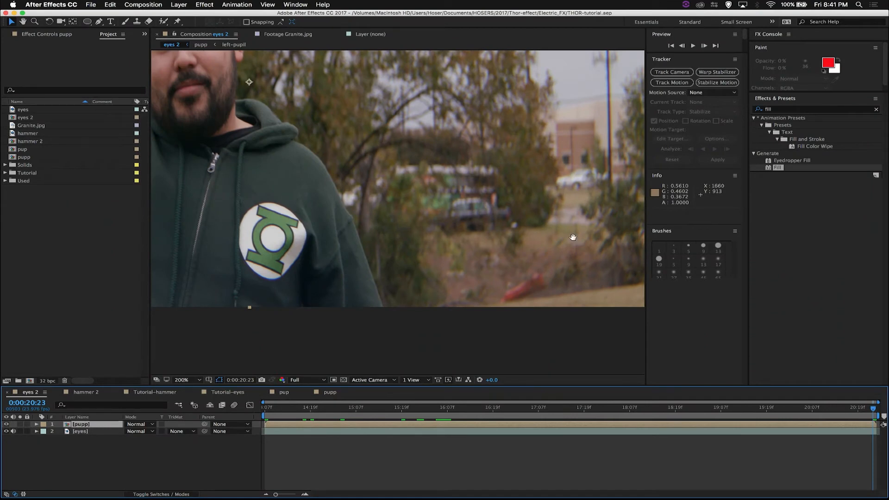
left_click_drag(352, 141, 547, 321)
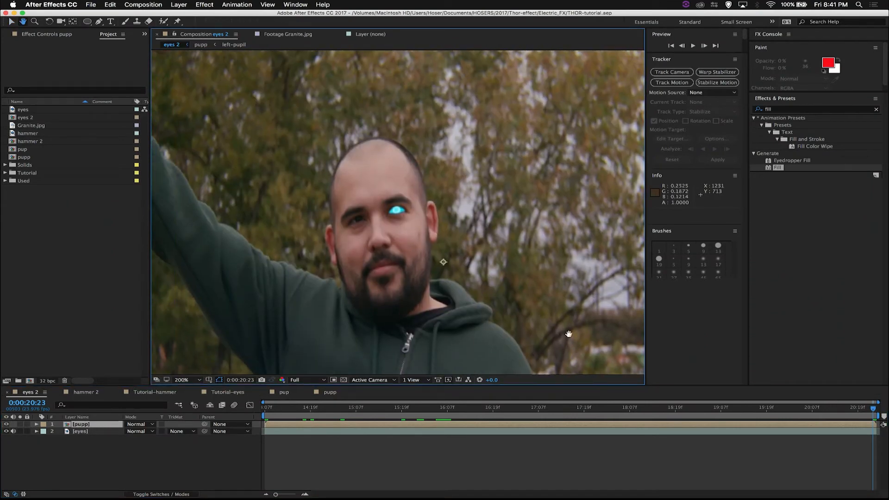
scroll(448, 235, "up", 3)
scroll(447, 235, "down", 1)
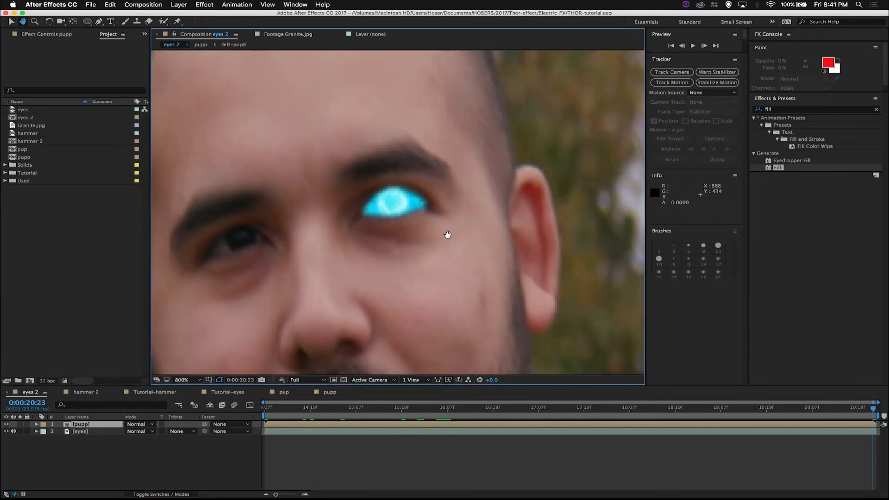
scroll(448, 235, "up", 1)
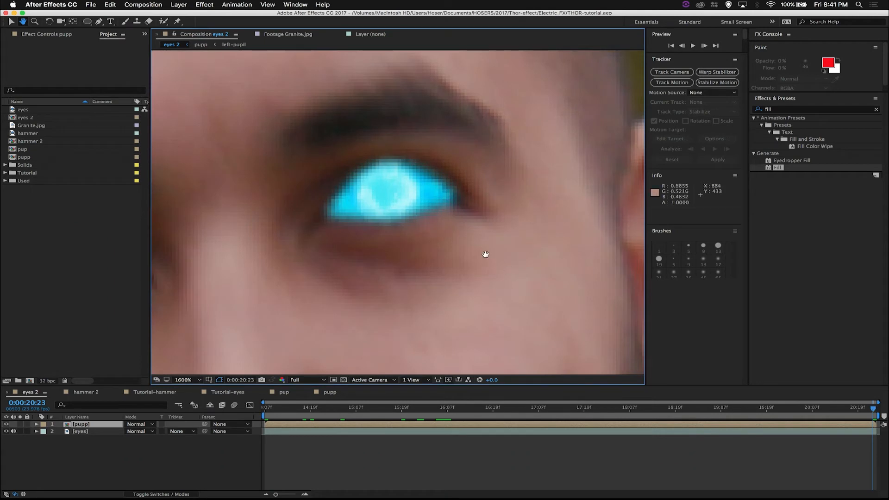
key("v")
Hide Granite.jpg in pupp, compare the eye in eyes 2 with and without the texture, and undo the hiding
left_click(330, 394)
left_click(7, 425)
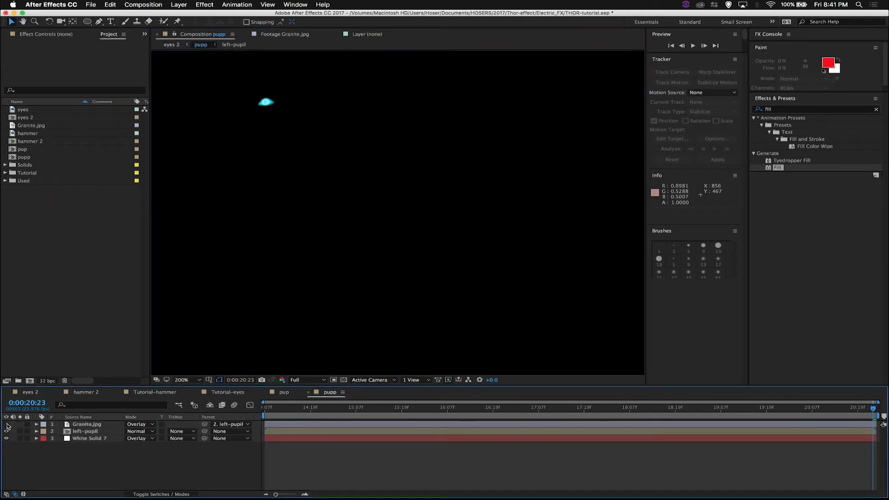
left_click(26, 393)
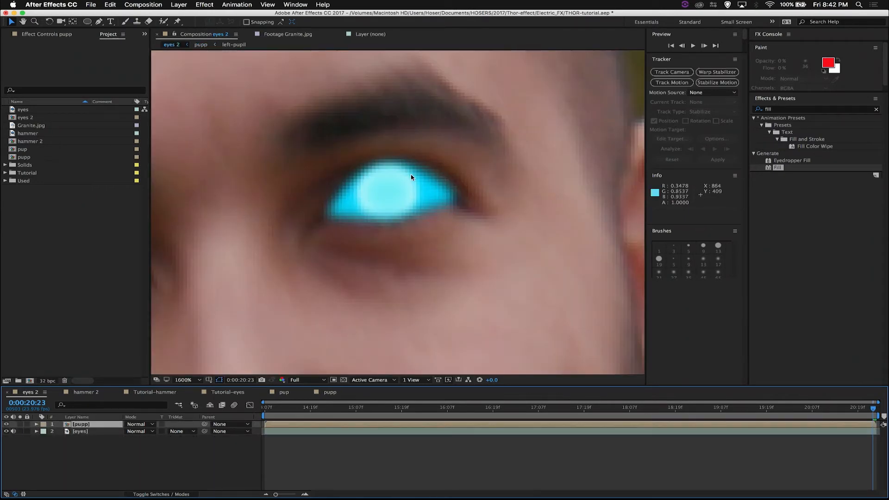
key("super+z")
key("super+shift+z")
key("super+z")
key("super+shift+z")
key("super+z")
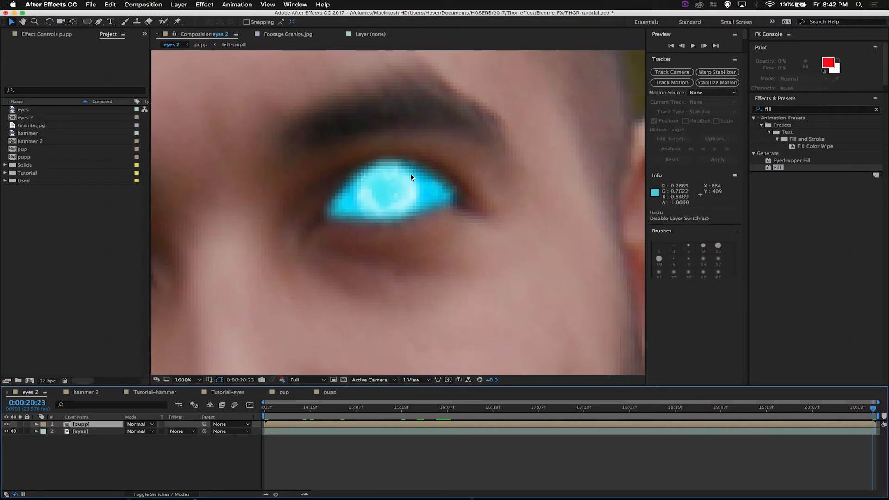
Save the project and add a comp-sized black (000000) solid as the top layer of eyes 2
key("super+s")
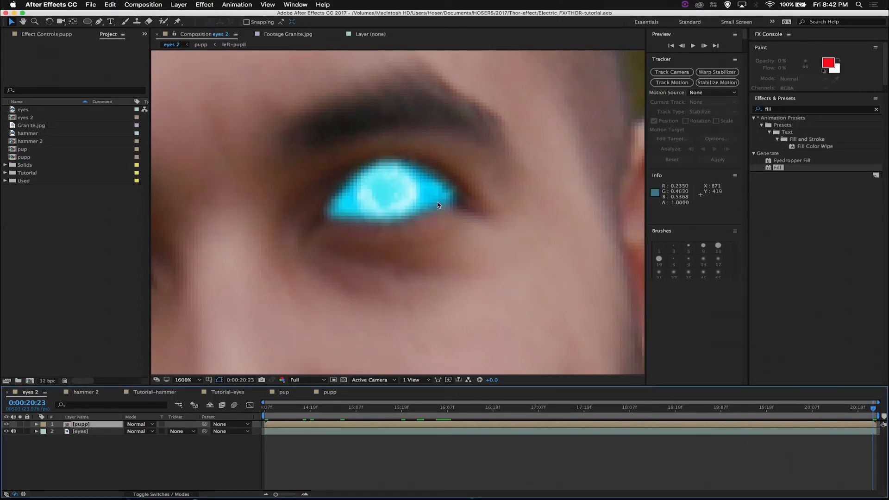
key("super+y")
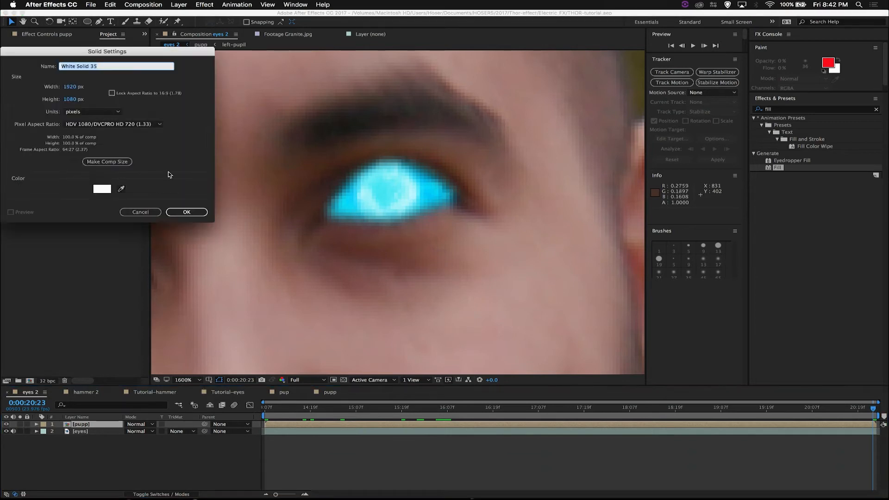
left_click(107, 193)
left_click_drag(109, 158, 184, 227)
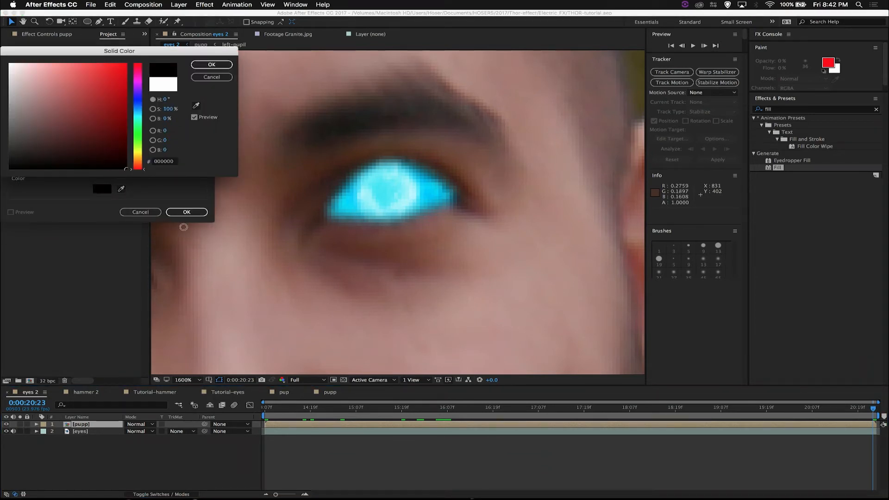
left_click(219, 63)
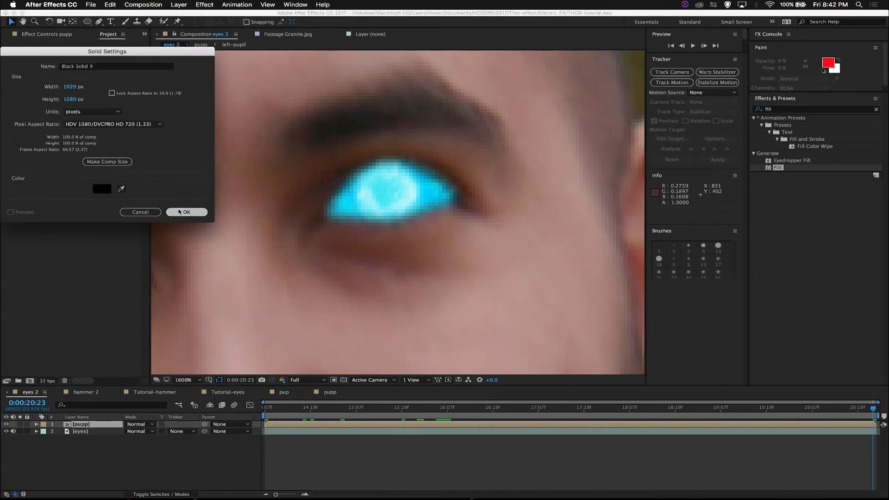
left_click(181, 212)
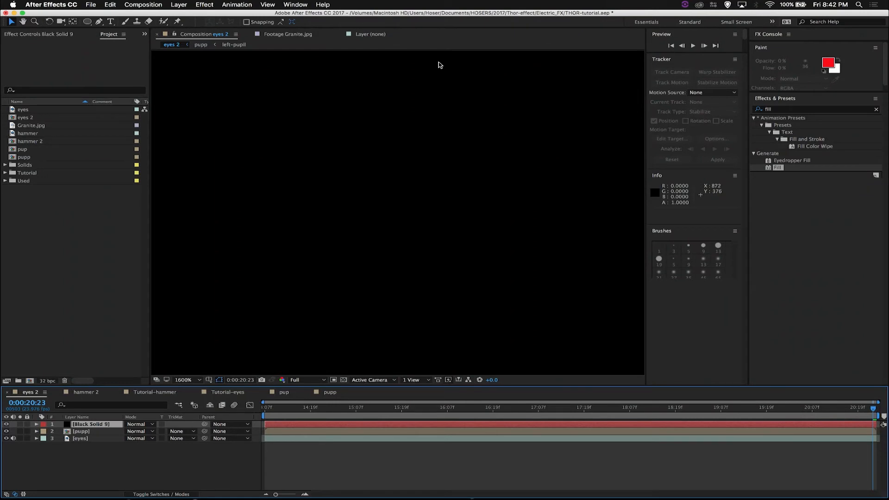
Apply the Optical Flares effect to the black solid and bring the wider frame into view
key("ctrl+space")
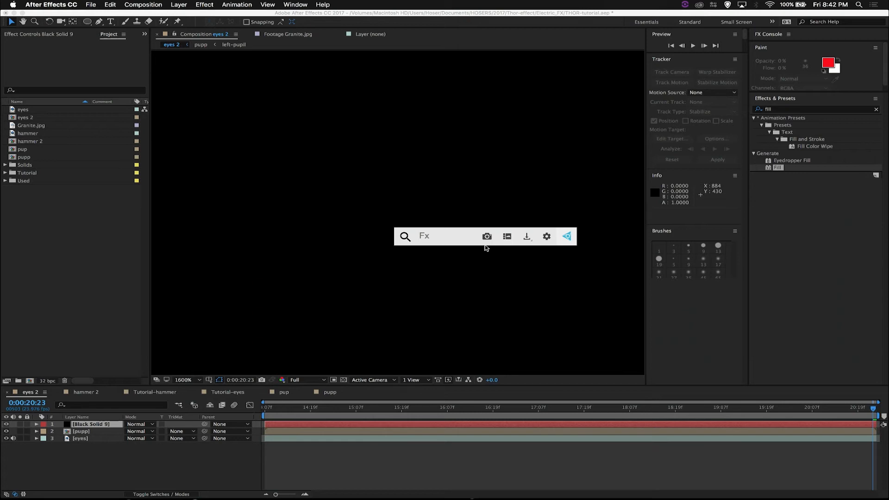
type("o")
key("Return")
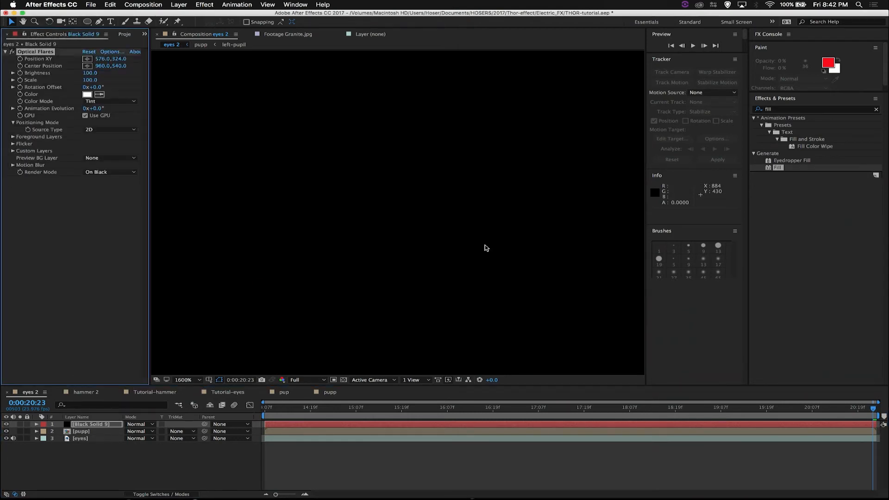
scroll(484, 246, "down", 6)
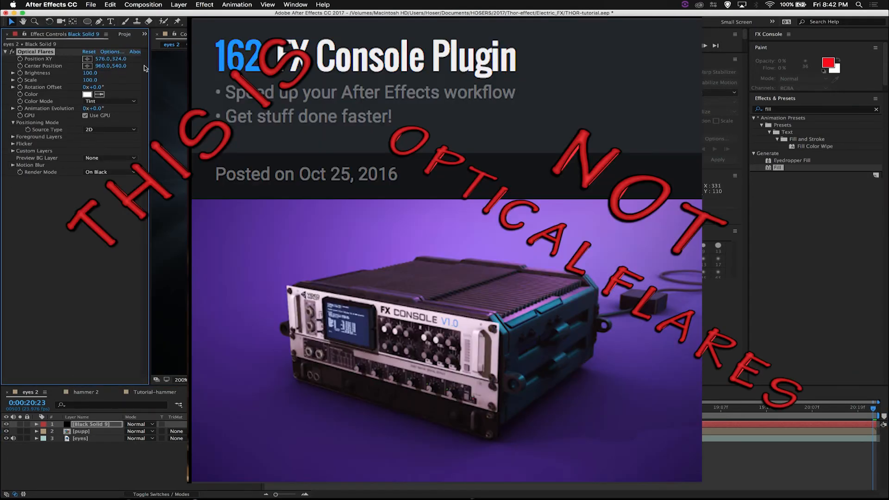
Load the Muzzle custom preset in the Optical Flares options, hide the Multi Iris with brightness 141, and accept the flare
left_click(115, 52)
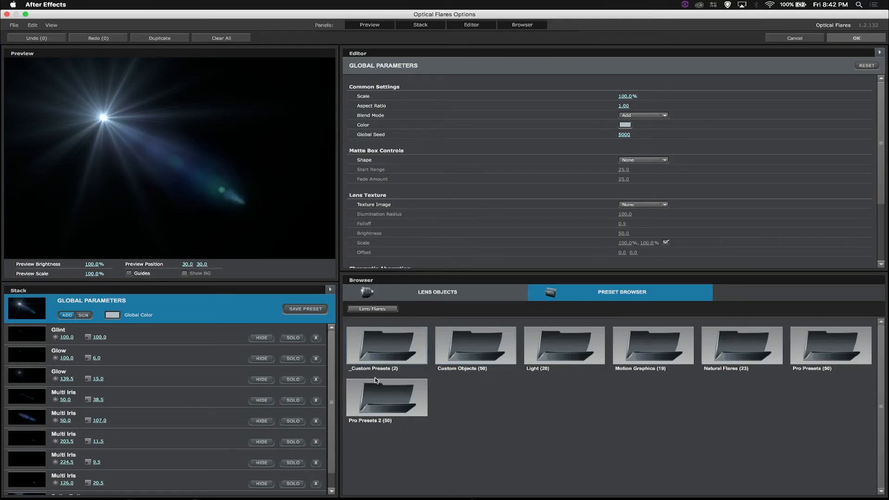
double_click(385, 348)
left_click(538, 359)
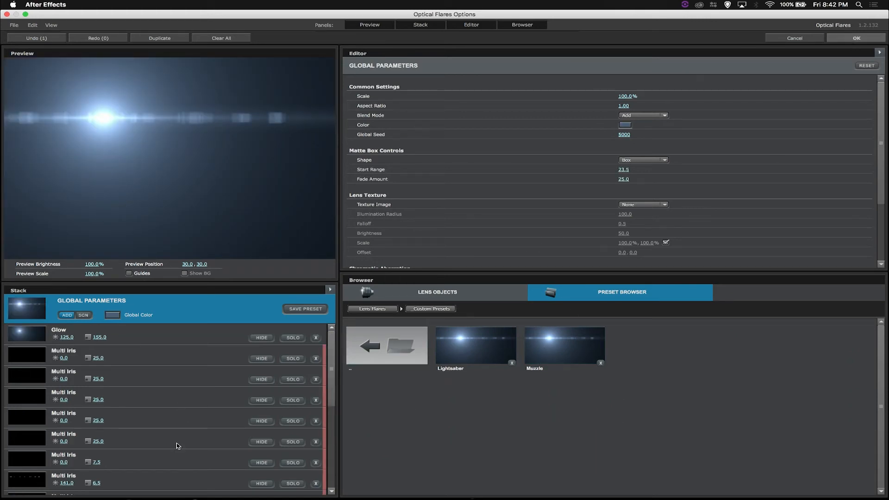
left_click(262, 484)
left_click(857, 38)
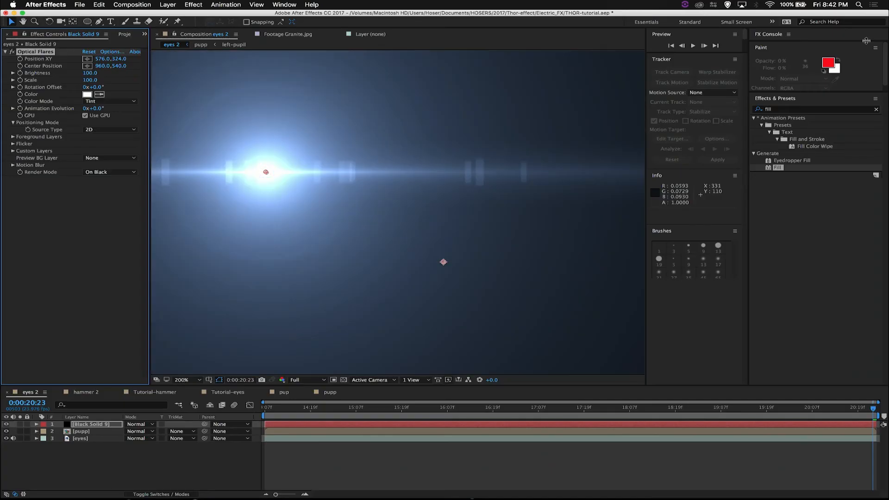
Render the optical flare on transparent and set the black solid's blending mode to Screen
left_click(111, 173)
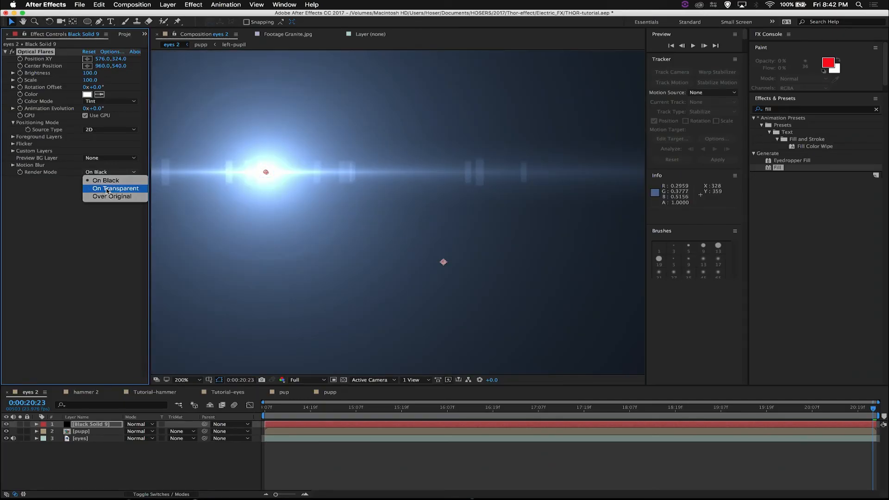
left_click(107, 186)
left_click(135, 424)
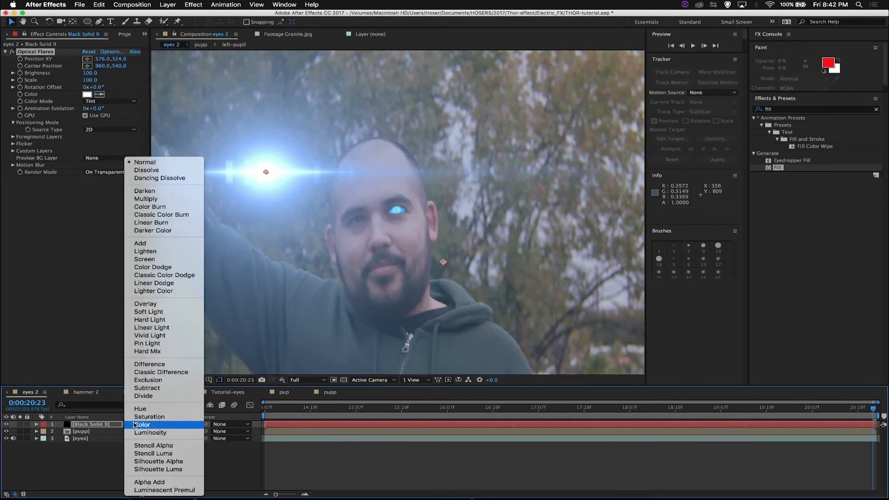
left_click(142, 259)
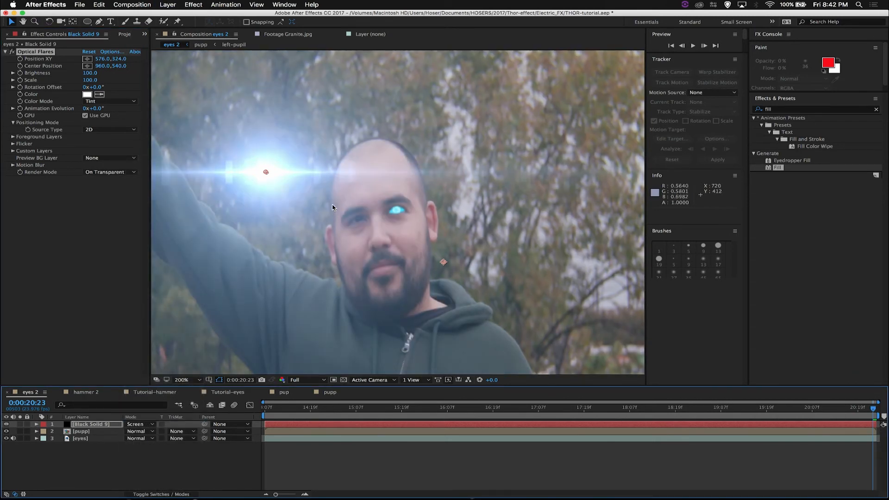
Move the optical flare onto the glowing eye at about 859, 416 and reduce its scale to 20
left_click_drag(266, 174, 397, 212)
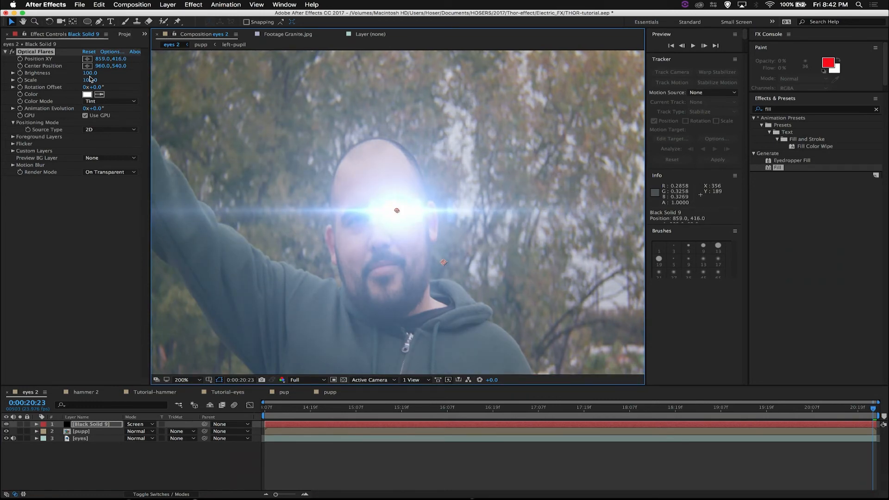
left_click_drag(88, 80, 83, 79)
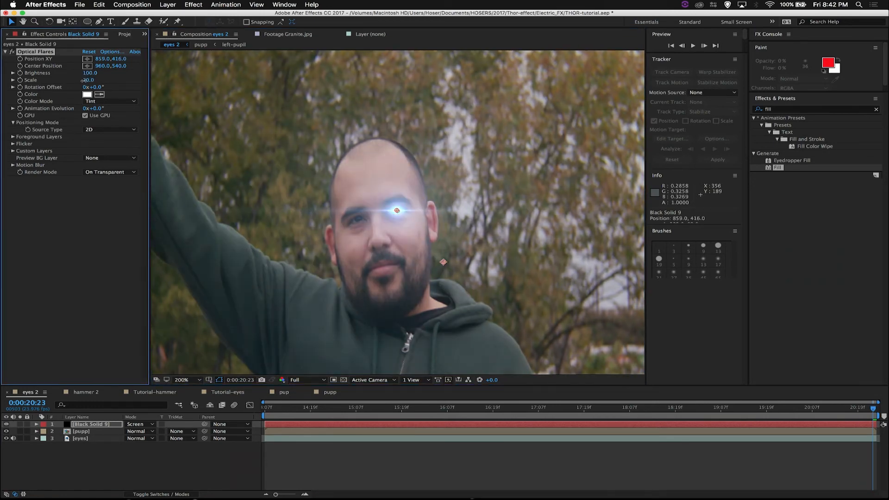
left_click(59, 222)
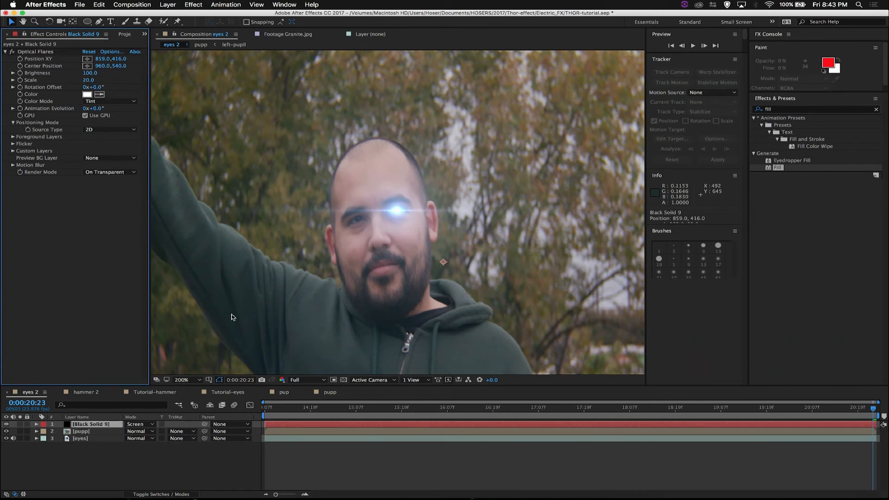
Try the Add blending mode on the black solid, and return it to Screen
left_click(151, 424)
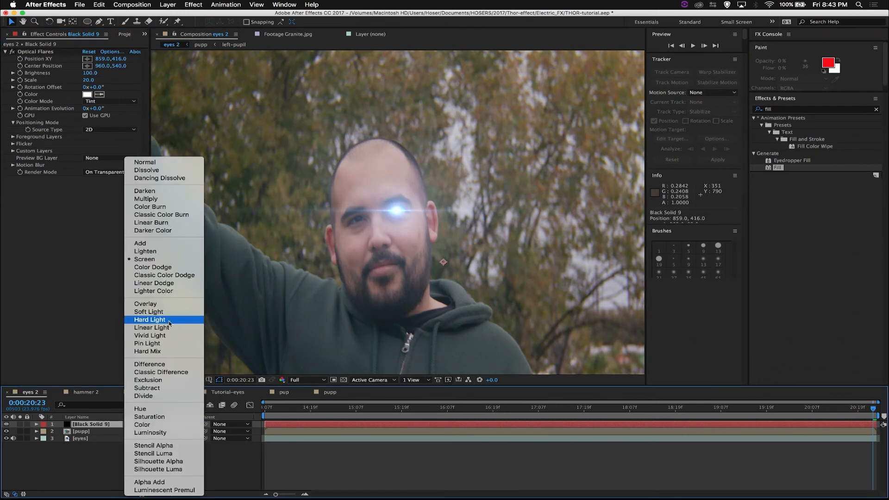
left_click(167, 243)
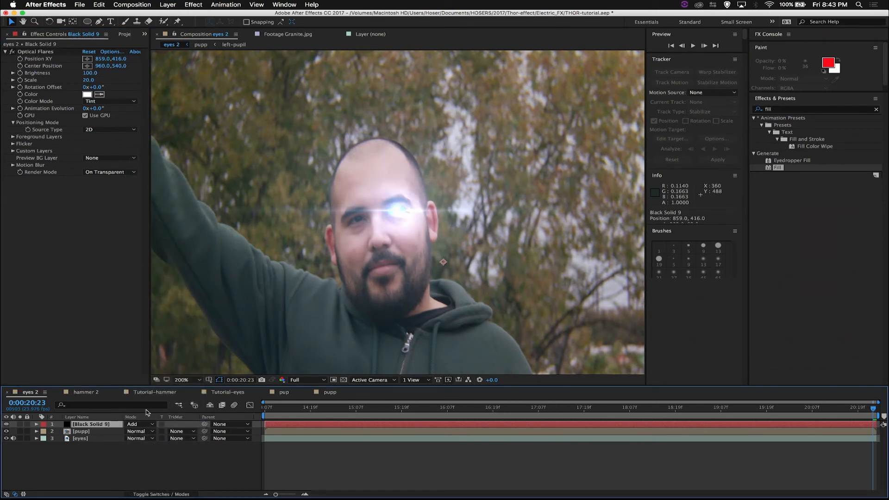
left_click(145, 424)
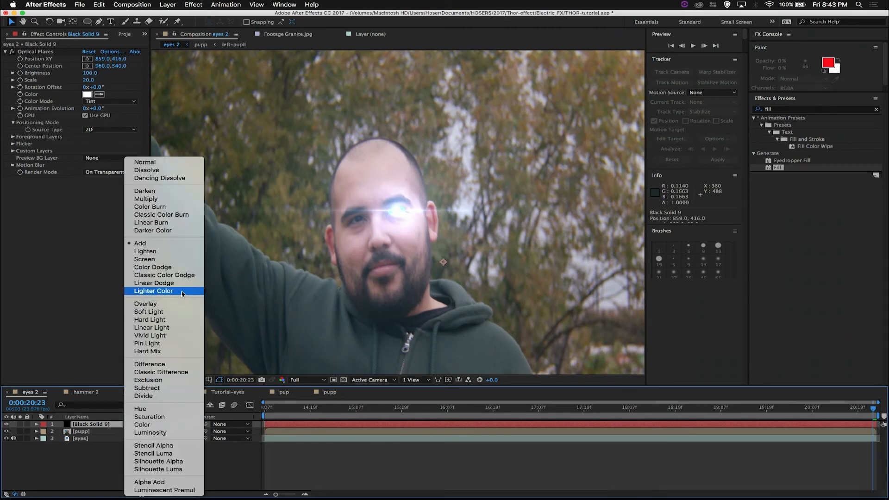
left_click(183, 259)
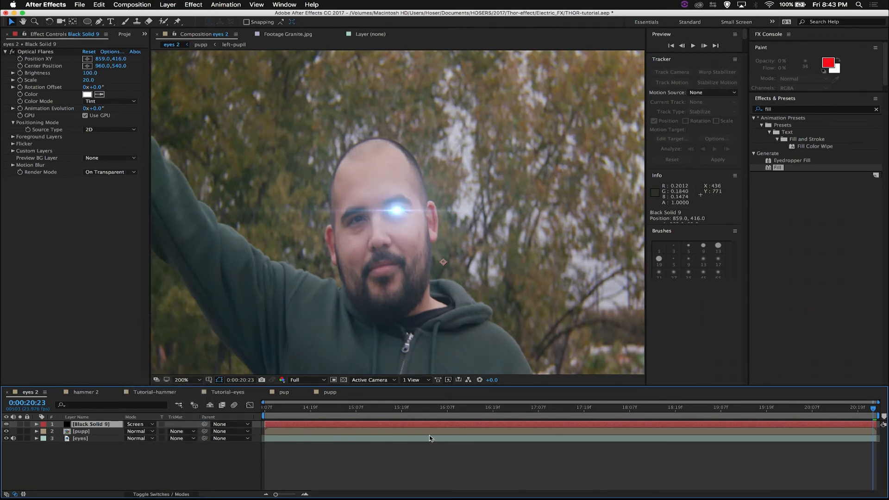
Start keyframing the flare's Position XY at 0:00:20:23 and move the flare to follow the eye at 0:00:20:14
left_click(20, 60)
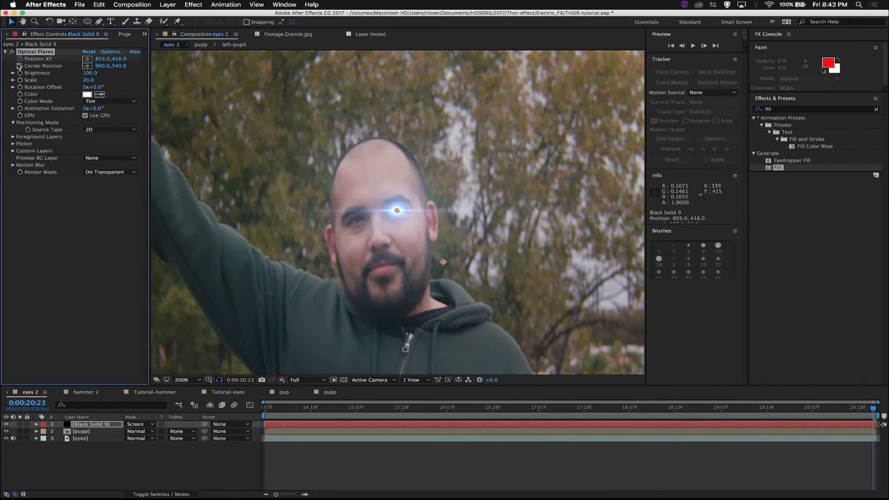
key("Page_Up")
key("Page_Up")
key("Page_Up")
key("Page_Up")
key("Page_Up")
key("Page_Up")
key("Page_Up")
key("Page_Up")
key("Page_Up")
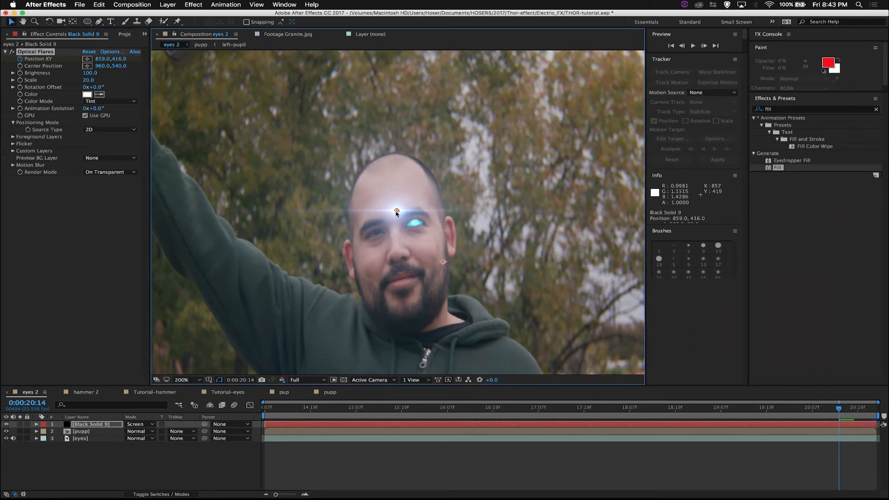
left_click_drag(396, 211, 456, 252)
Go back and forth through the clip frame by frame to check the flare's position against the moving eye
key("Page_Down")
key("Page_Down")
key("Page_Down")
key("Page_Down")
key("Page_Down")
key("Page_Down")
key("Page_Down")
key("Page_Up")
key("Page_Up")
key("Page_Up")
key("Page_Up")
key("Page_Up")
key("Page_Up")
key("Page_Up")
key("Page_Up")
key("Page_Up")
key("Page_Up")
key("Page_Up")
key("Page_Up")
key("Page_Up")
key("Page_Up")
key("Page_Up")
key("Page_Down")
key("Page_Down")
key("Page_Down")
key("Page_Down")
key("Page_Down")
key("Page_Down")
key("Page_Up")
key("Page_Up")
key("Page_Up")
key("Page_Up")
key("Page_Up")
key("Page_Up")
key("Page_Up")
key("Page_Up")
key("Page_Up")
key("Page_Up")
key("Page_Up")
key("Page_Up")
key("Page_Up")
key("Page_Up")
key("Page_Up")
key("Page_Up")
key("Page_Up")
key("Page_Up")
key("Page_Up")
key("Page_Down")
key("Page_Down")
key("Page_Down")
key("Page_Down")
key("Page_Down")
key("Page_Down")
key("Page_Down")
key("Page_Down")
key("Page_Up")
key("Page_Up")
key("Page_Up")
key("Page_Up")
key("Page_Up")
key("Page_Up")
key("Page_Up")
key("Page_Up")
key("Page_Up")
key("Page_Up")
key("Page_Up")
key("Page_Up")
key("Page_Up")
key("Page_Up")
key("Page_Up")
key("Page_Up")
key("Page_Up")
key("Page_Down")
key("Page_Down")
key("Page_Down")
key("Page_Down")
key("Page_Down")
key("Page_Down")
key("Page_Down")
key("Page_Down")
key("Page_Down")
key("Page_Down")
key("Page_Down")
key("Page_Down")
key("Page_Down")
key("Page_Down")
key("Page_Down")
key("Page_Up")
key("Page_Up")
key("Page_Up")
key("Page_Up")
key("Page_Up")
key("Page_Up")
key("Page_Up")
key("Page_Up")
key("Page_Up")
key("Page_Up")
key("Page_Up")
key("Page_Up")
key("Page_Up")
key("Page_Up")
key("Page_Up")
key("Page_Up")
key("Page_Up")
key("Page_Up")
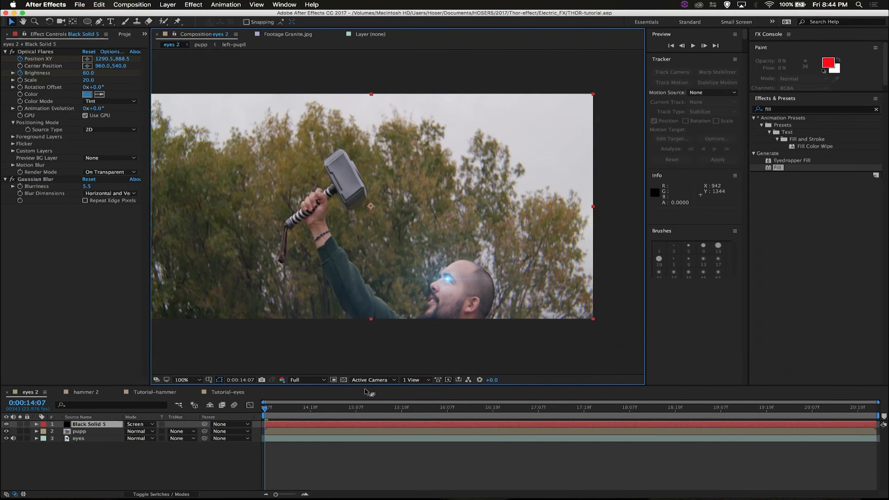
Scrub through eyes 2 to 0:00:15:14 and review the flare's Position XY and Brightness keyframes on Black Solid 5
left_click(327, 416)
left_click_drag(326, 417, 409, 408)
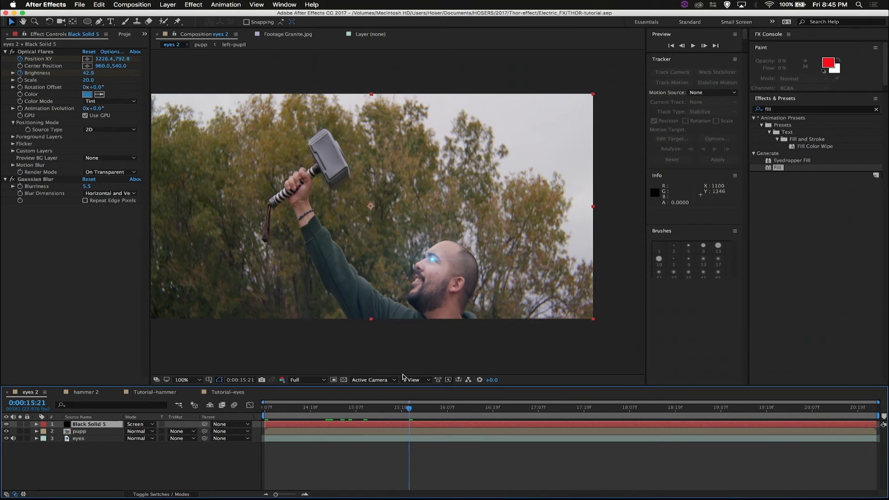
key("u")
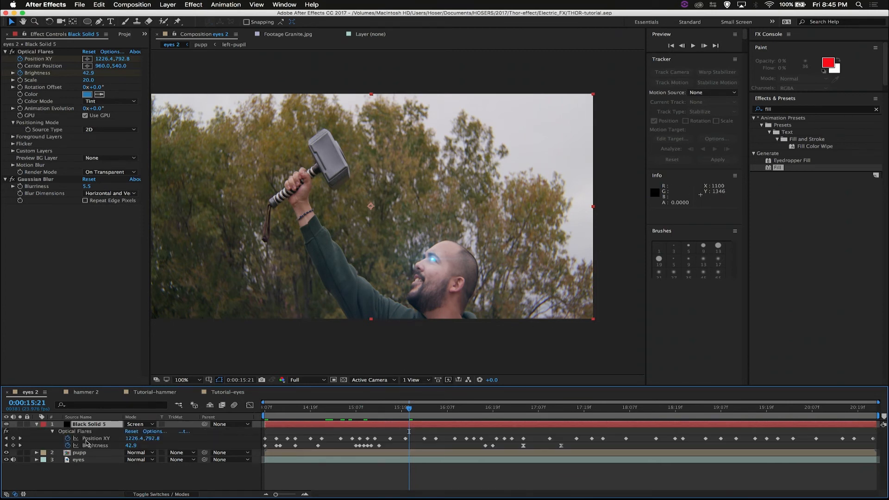
left_click_drag(409, 408, 383, 411)
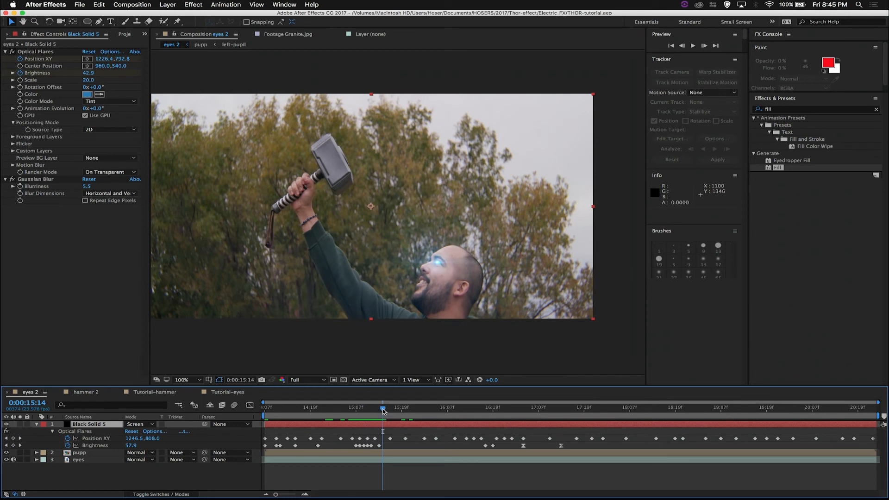
key("u")
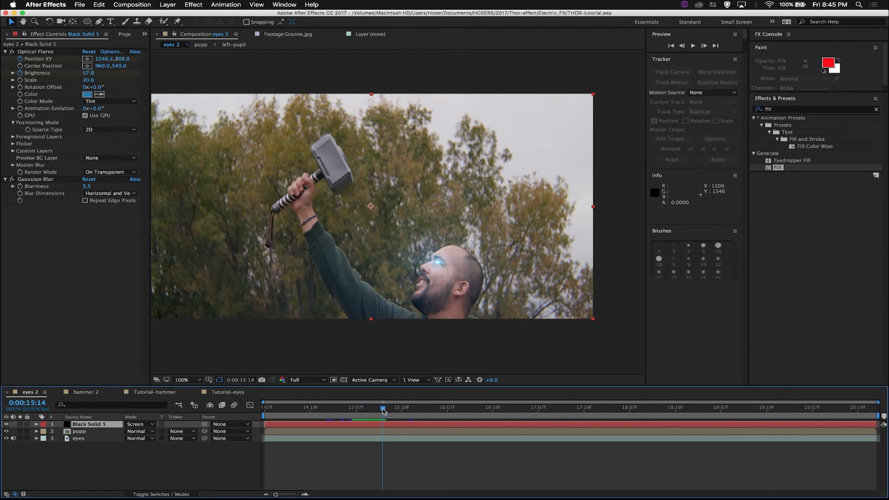
Add the expression wiggle(9,5) to the Optical Flares Brightness on Black Solid 5
left_click(21, 75, "alt")
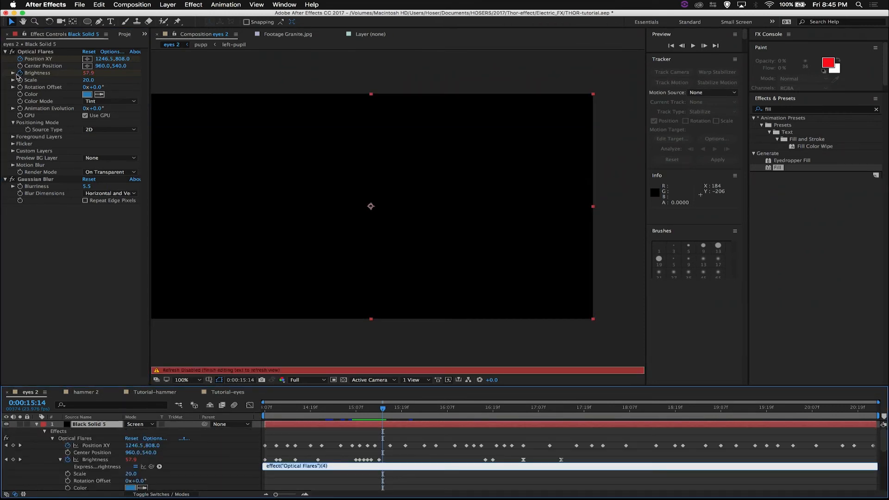
type("wiggle(9,5")
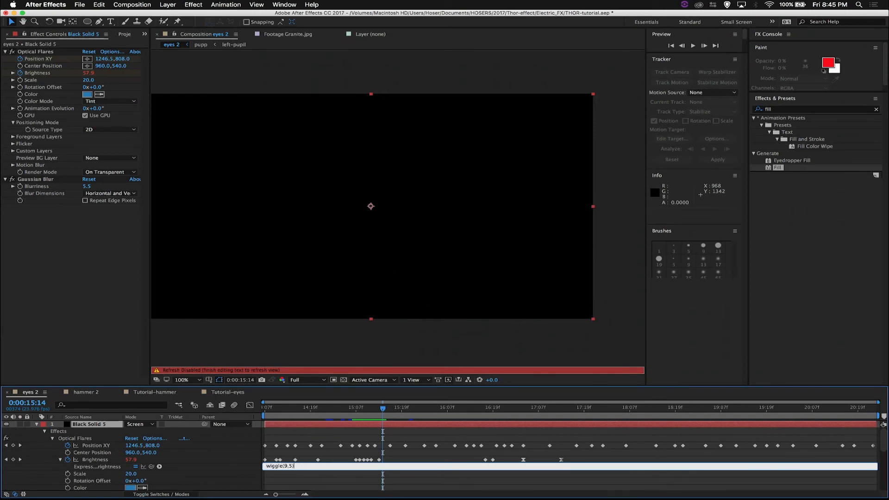
left_click(112, 338)
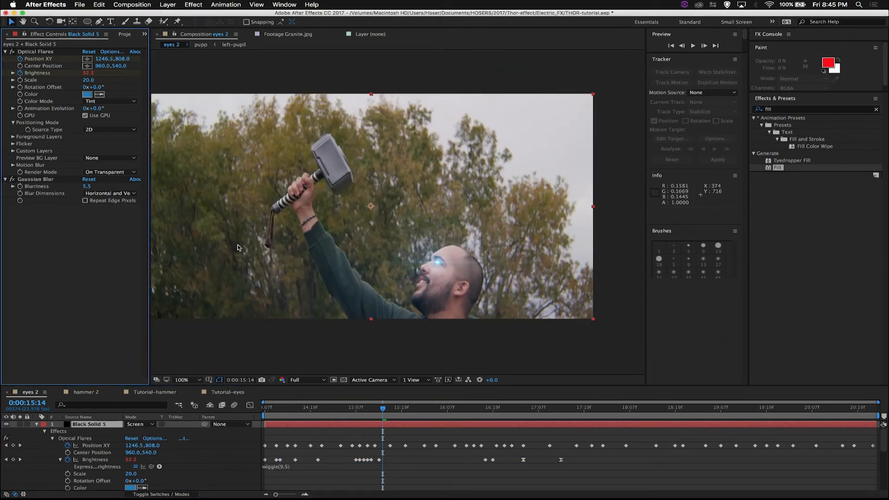
Preview the flickering flare up to 0:00:17:19 and remove the Brightness expression
key("space")
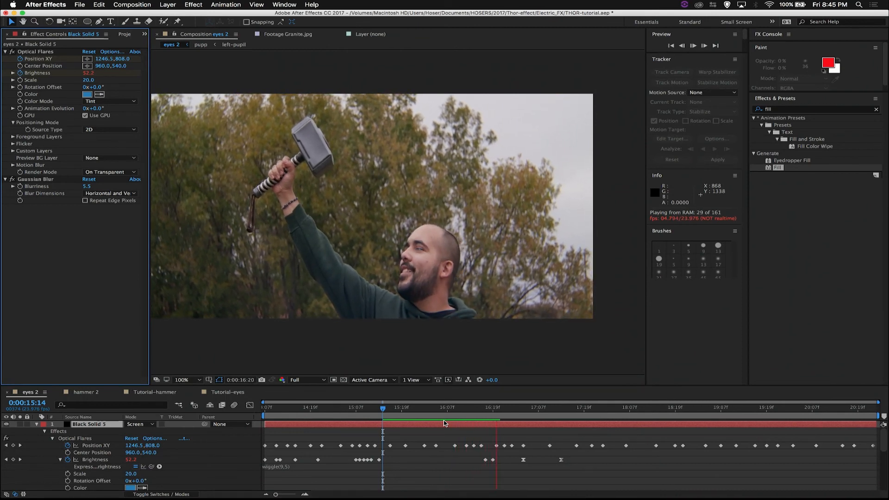
key("space")
key("space")
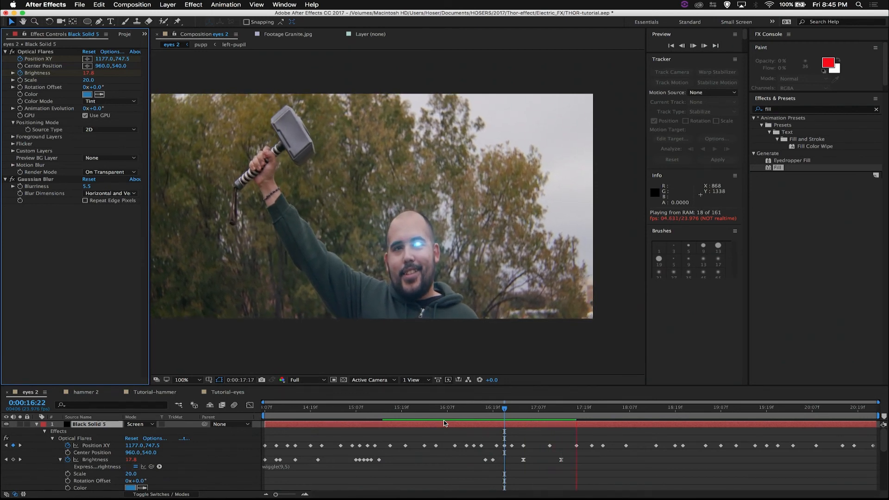
key("space")
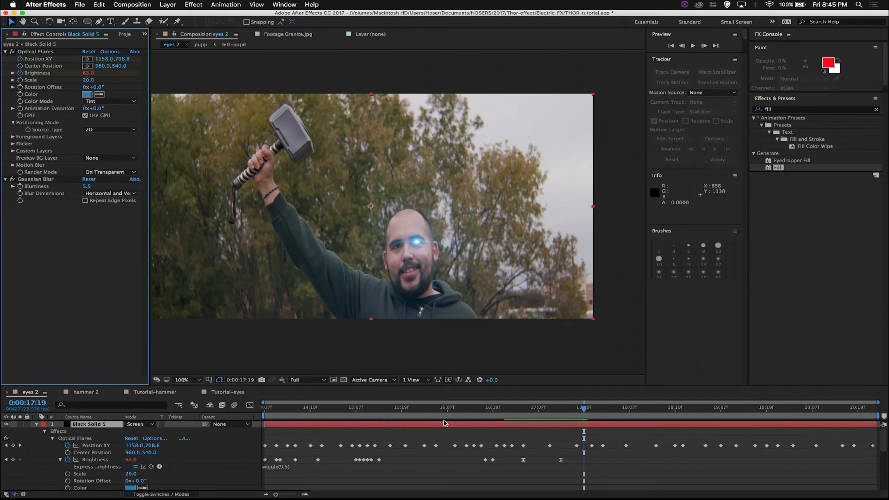
left_click(20, 73, "alt")
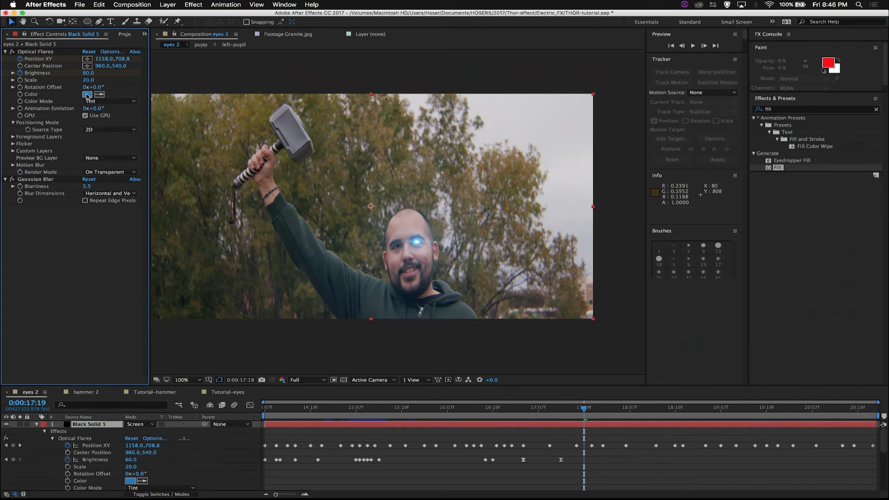
Review the flare's tint color, the Gaussian Blur effect and the Flicker settings on Black Solid 5
left_click(87, 94)
left_click(213, 65)
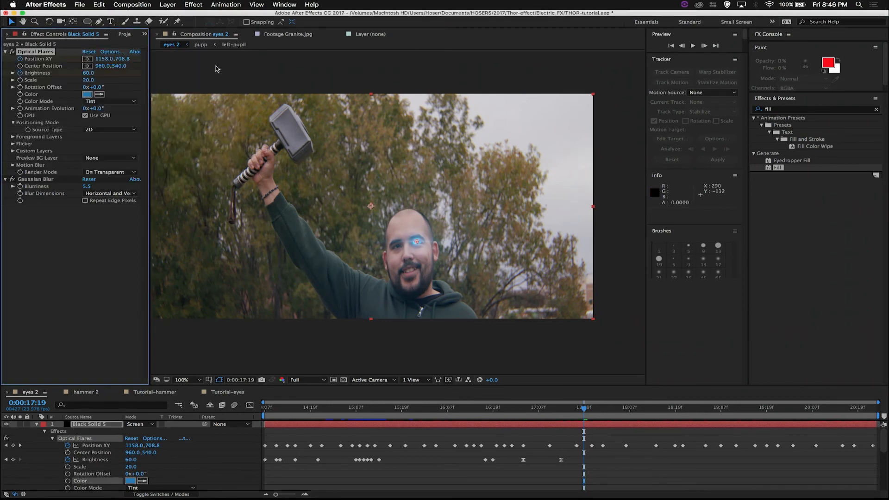
left_click(26, 181)
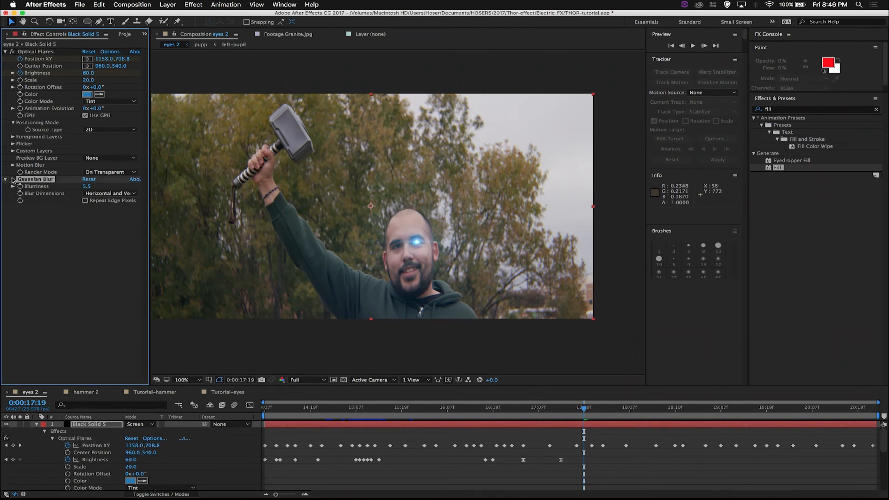
left_click(13, 144)
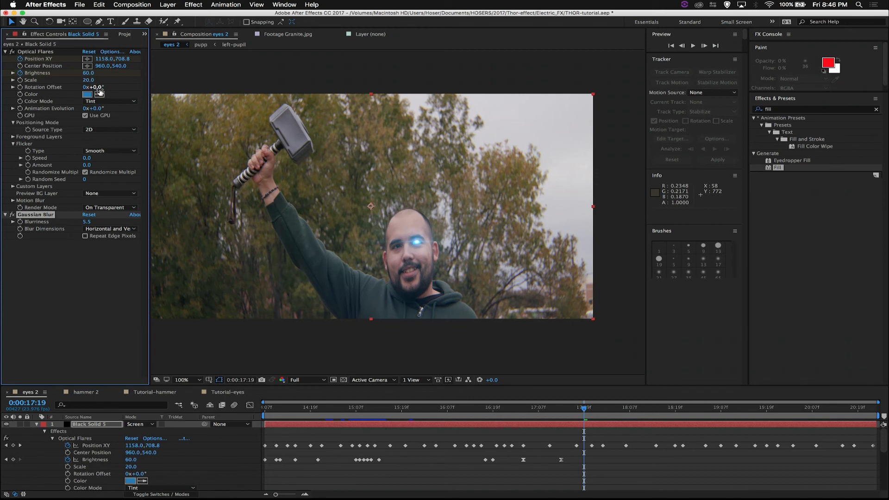
Try repositioning the flare above the man's head at 0:00:17:19, and undo the position changes
left_click(87, 59)
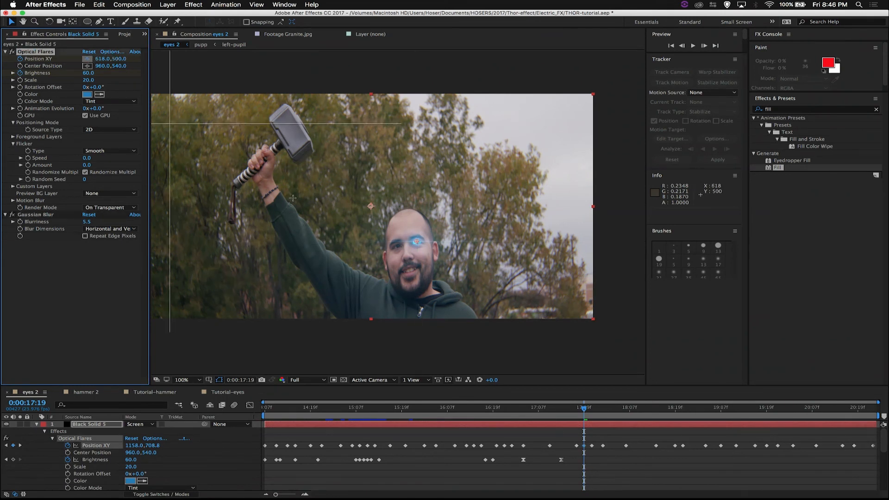
left_click(323, 206)
left_click_drag(323, 204, 420, 171)
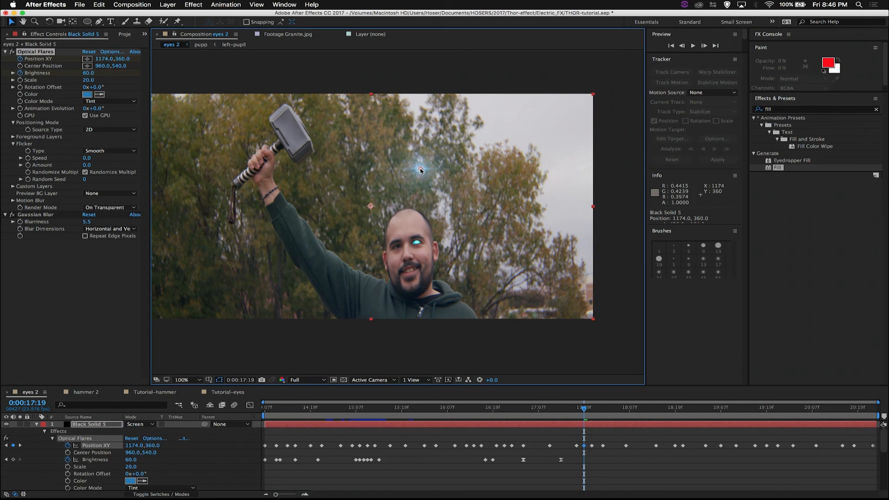
key("super+z")
key("super+z")
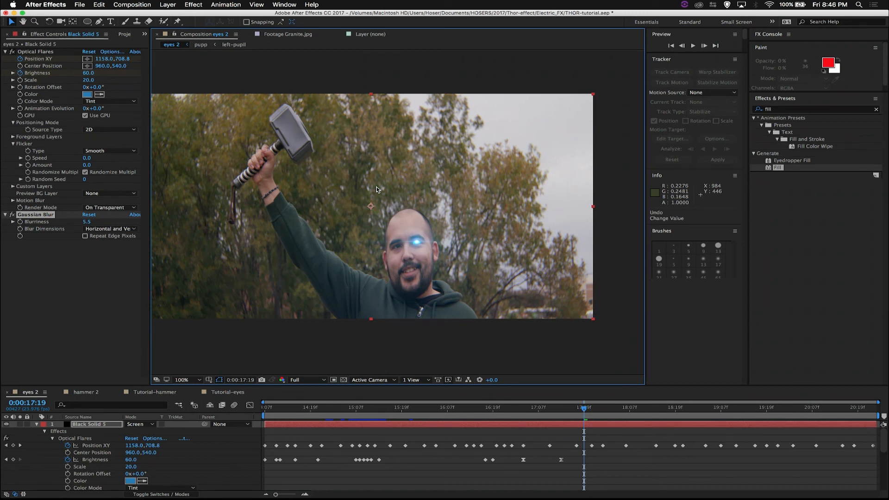
Hide Black Solid 5, collapse the Optical Flares settings, look through the Stylize effects, and show the solid again
left_click(6, 425)
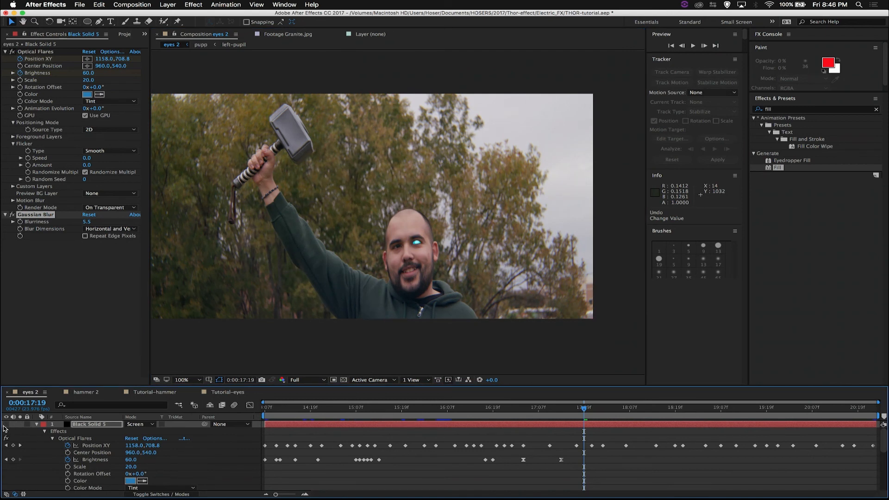
left_click(6, 51)
left_click(194, 4)
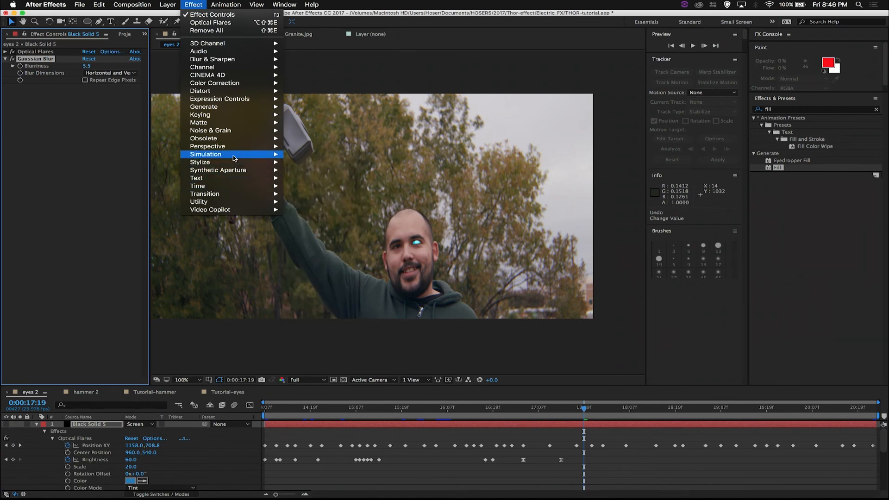
mouse_move(235, 126)
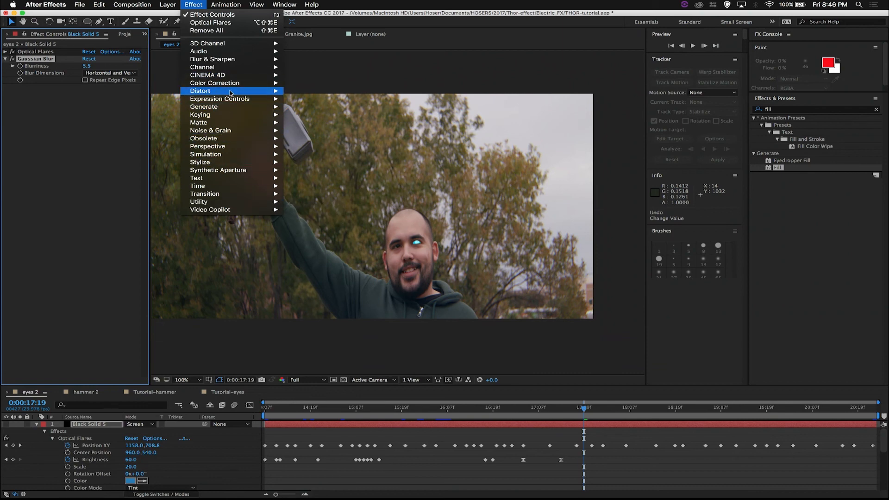
mouse_move(241, 156)
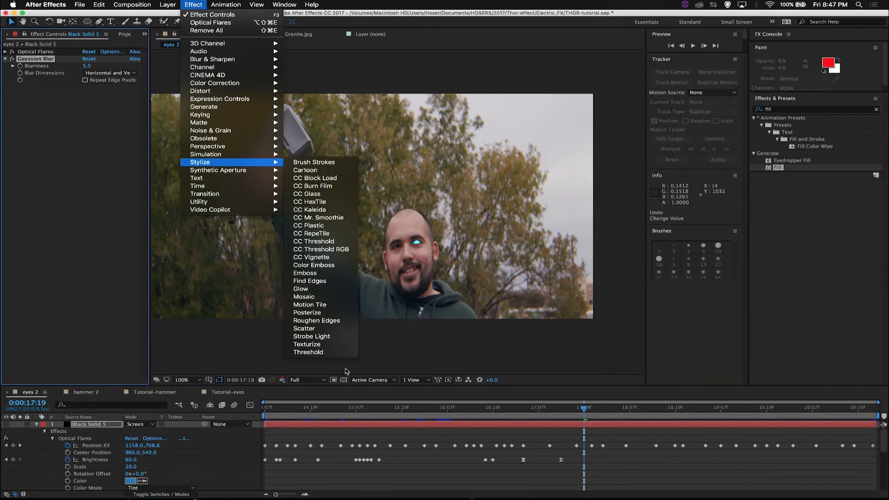
left_click(448, 362)
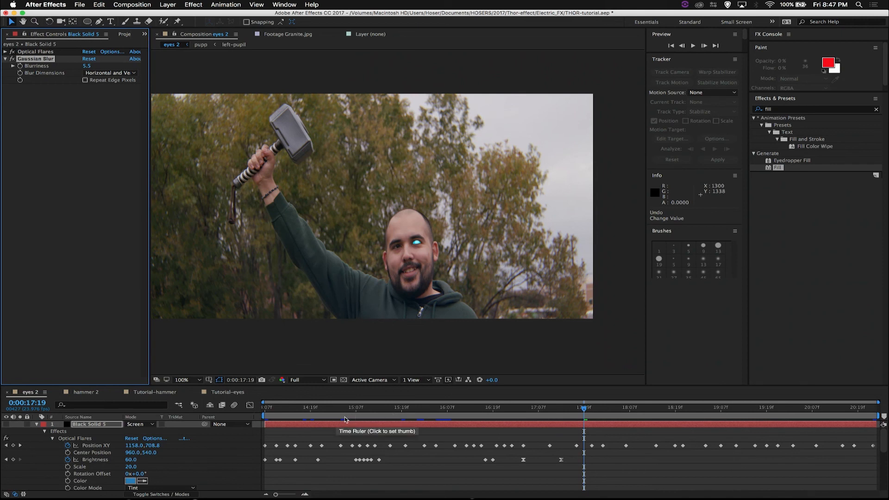
left_click(6, 424)
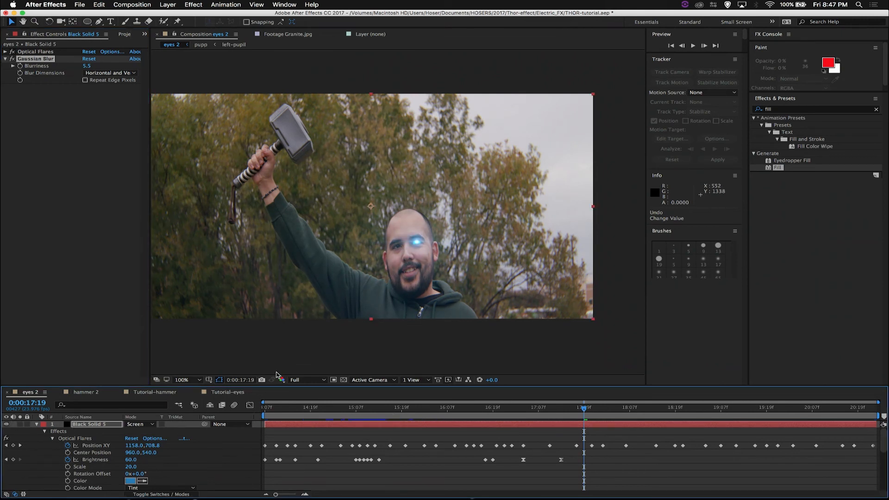